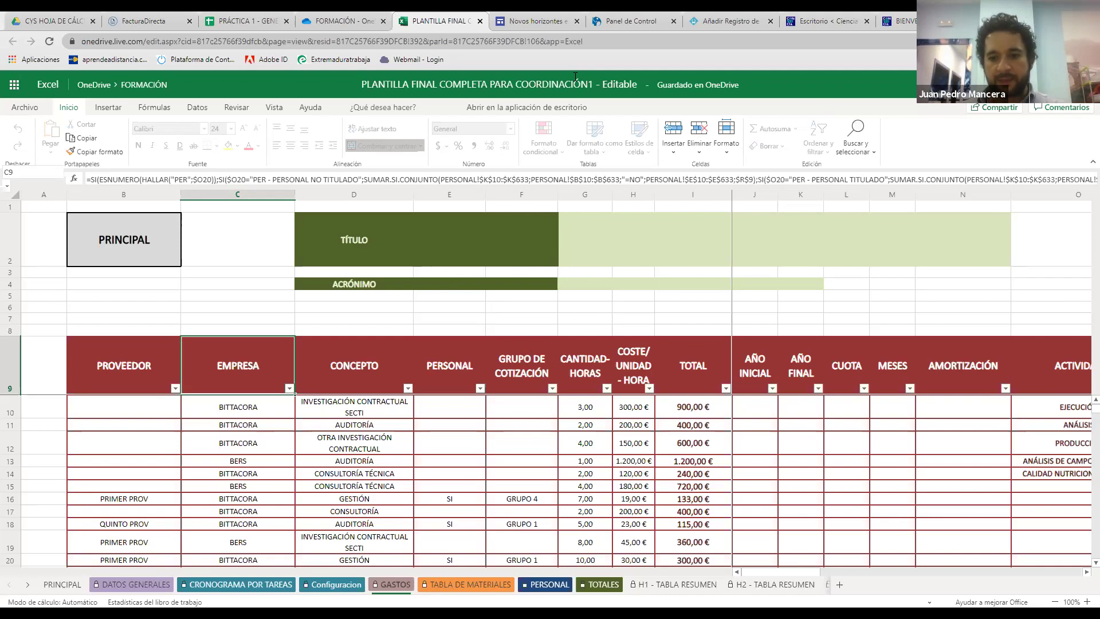
Advance the slides to reveal the GESTIÓN DE CONTENIDOS WEB agenda row, then return to the Excel workbook
key(alt+Tab)
click(783, 474)
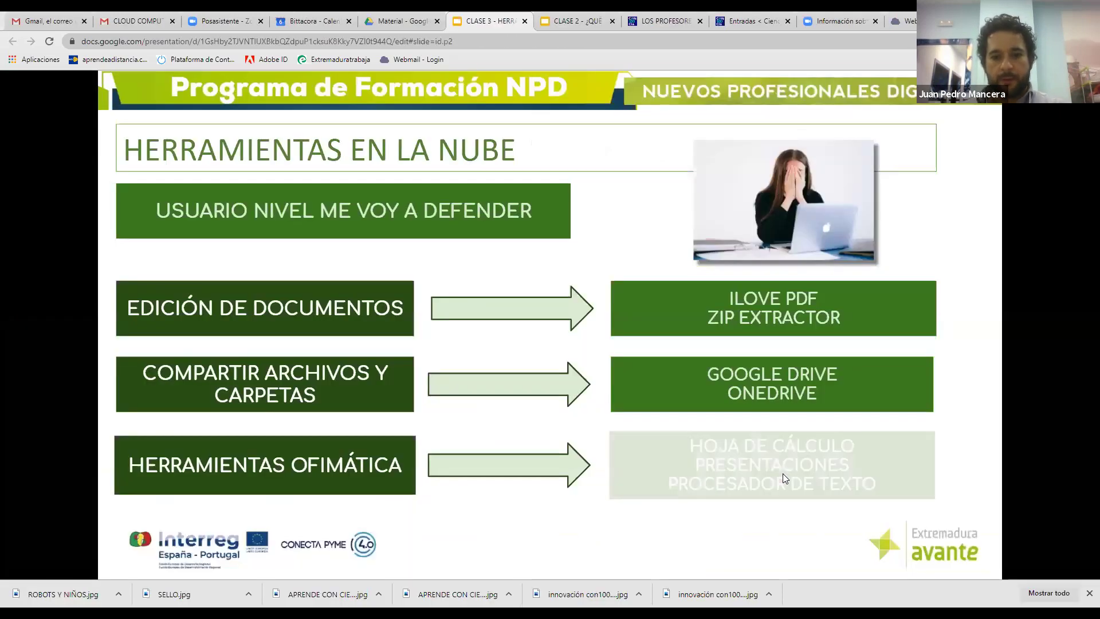
click(783, 474)
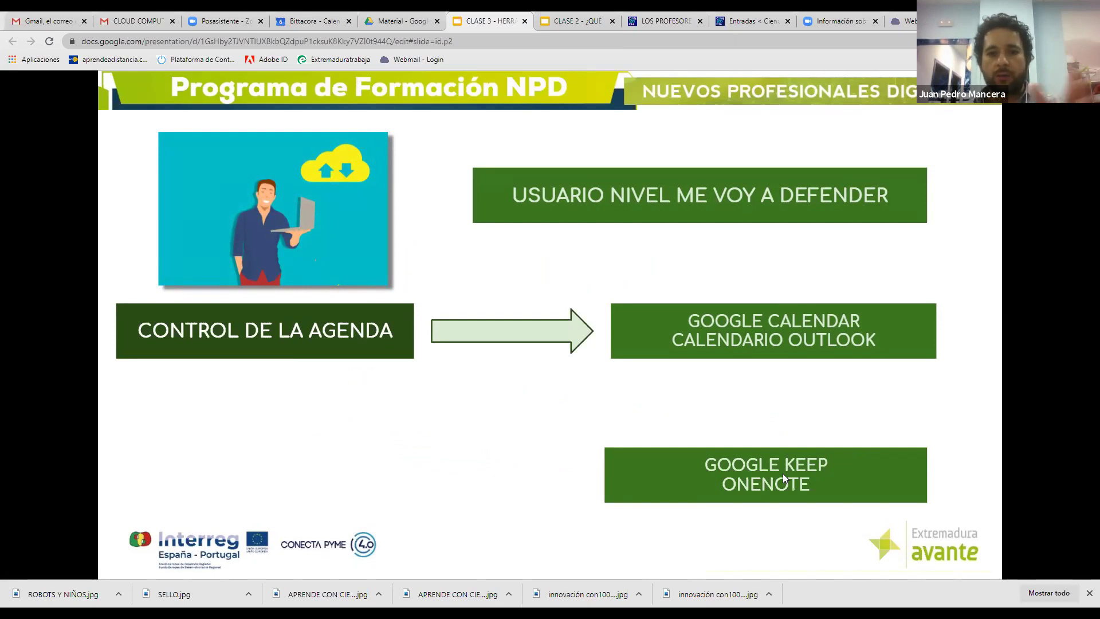
key(Right)
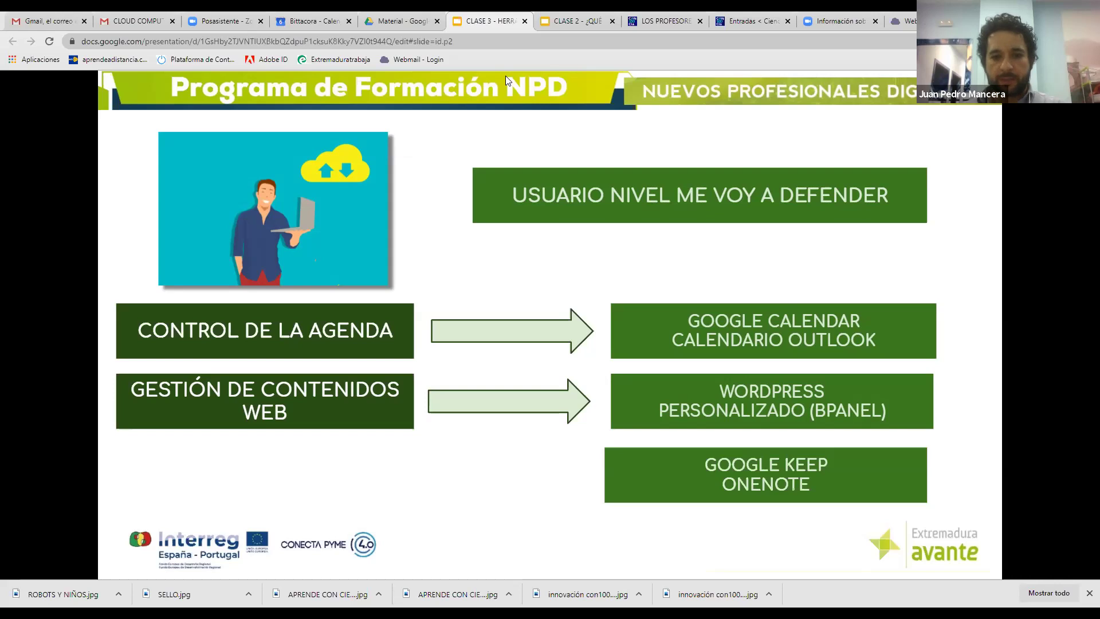
key(alt+Tab)
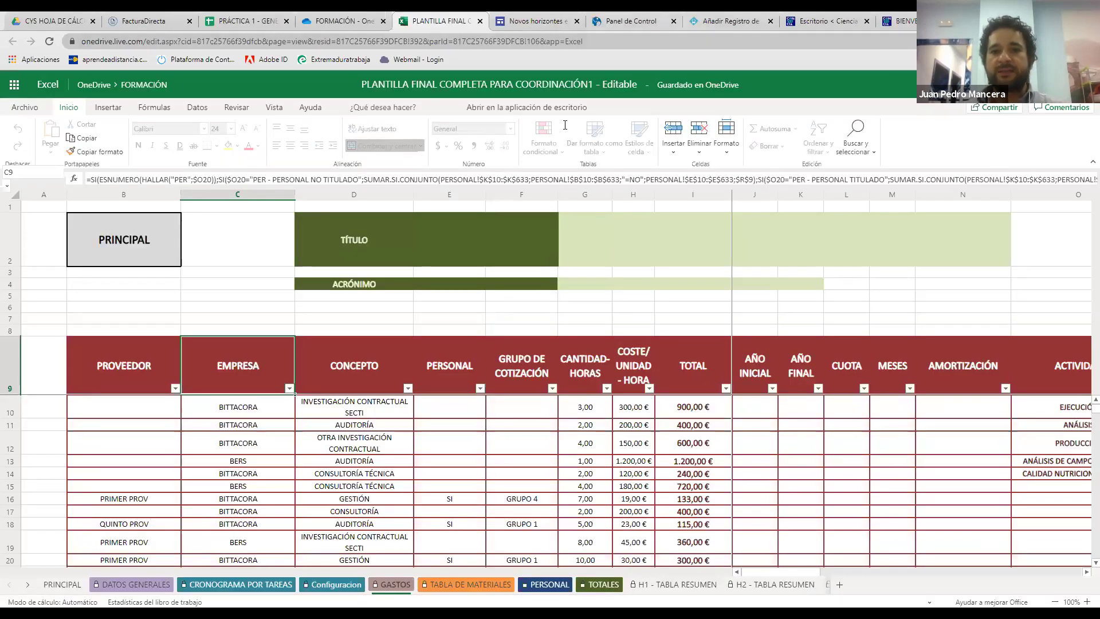
Switch to the Cultura em Português site editor and briefly edit the Torre de Belém paragraph
key(ctrl+Tab)
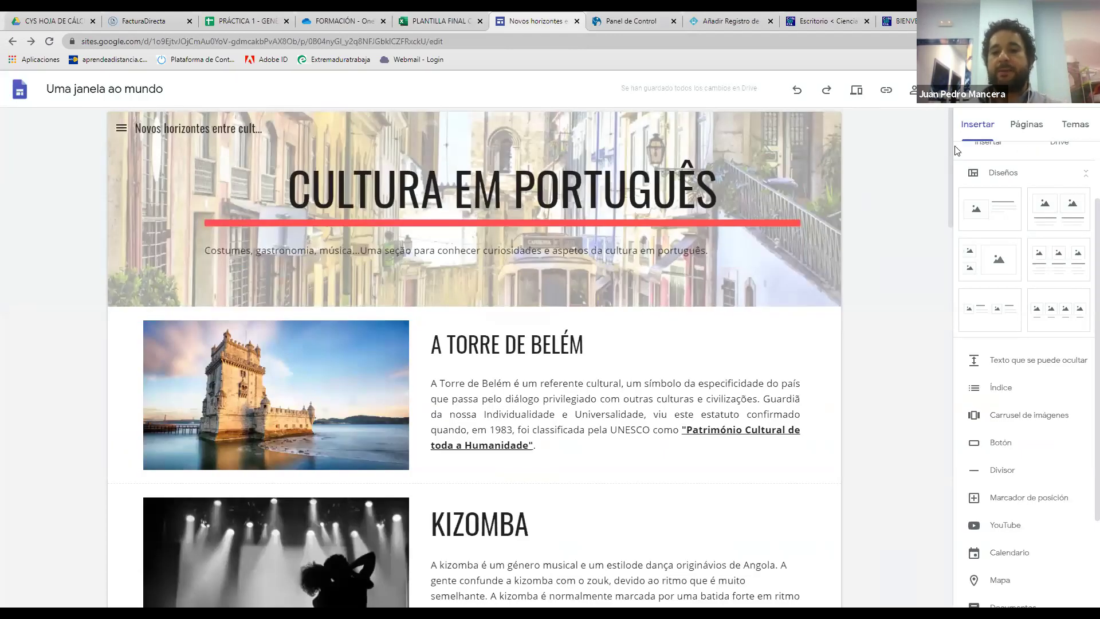
click(590, 340)
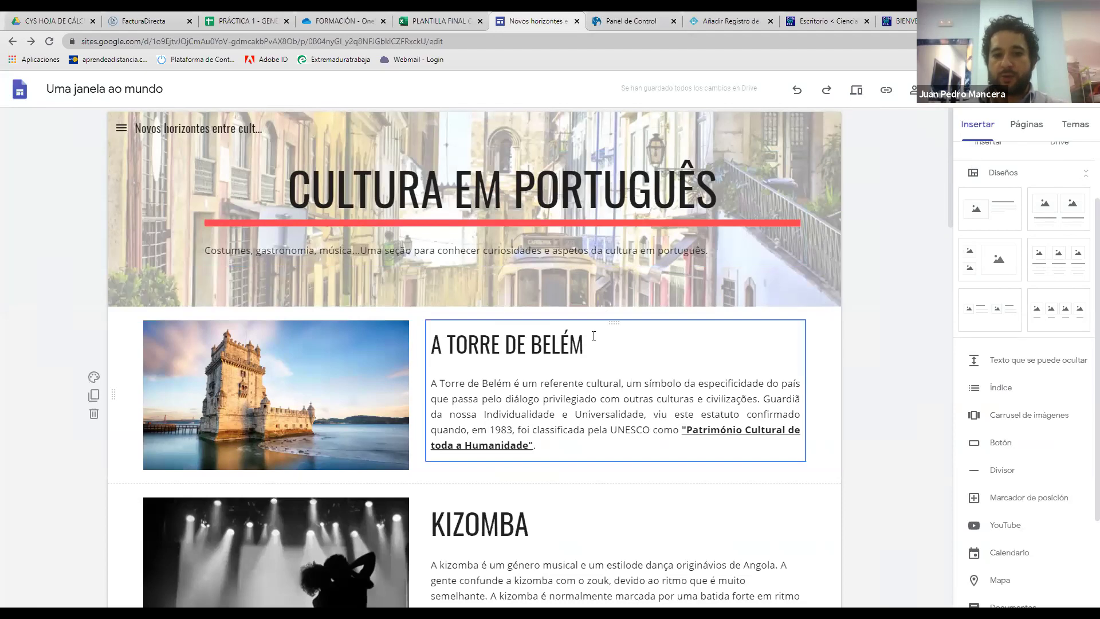
click(576, 398)
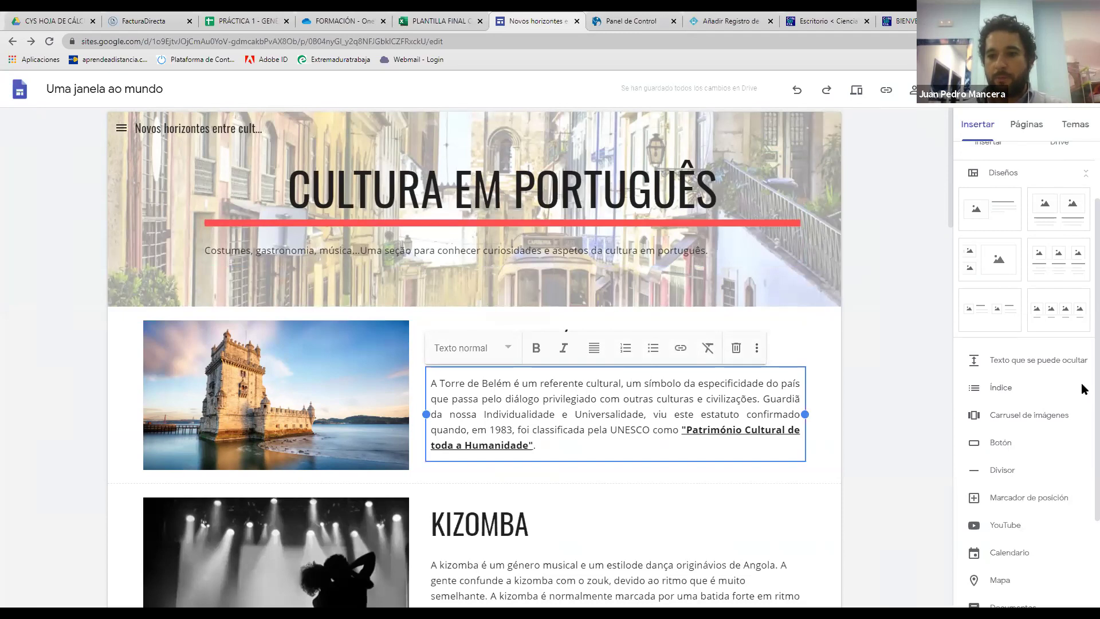
scroll(1085, 396, down, 2)
scroll(1081, 467, up, 1)
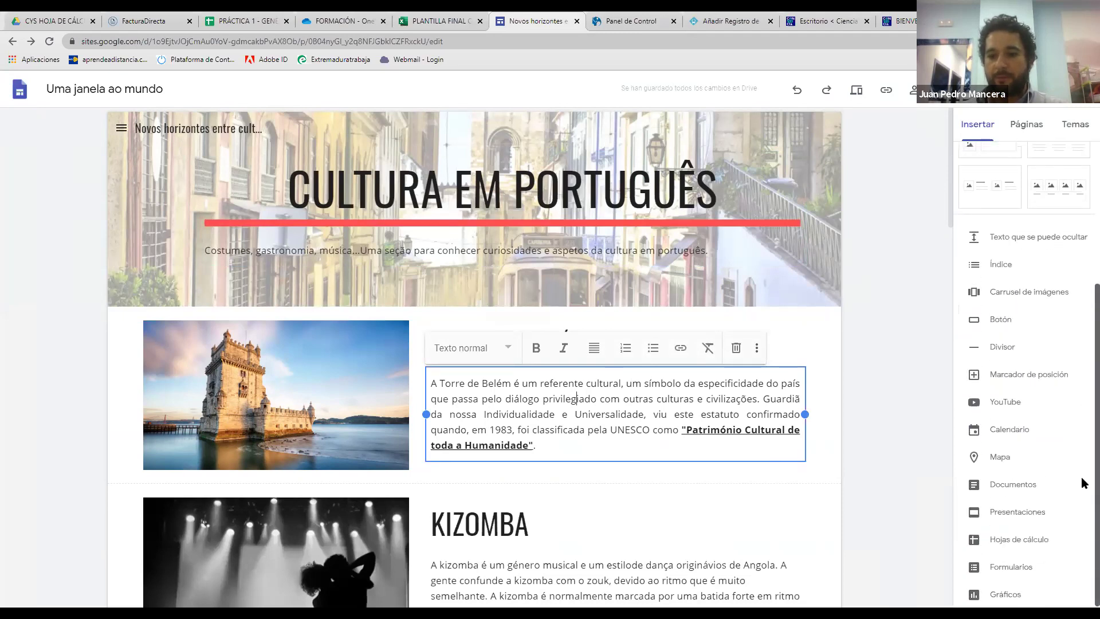
key(Escape)
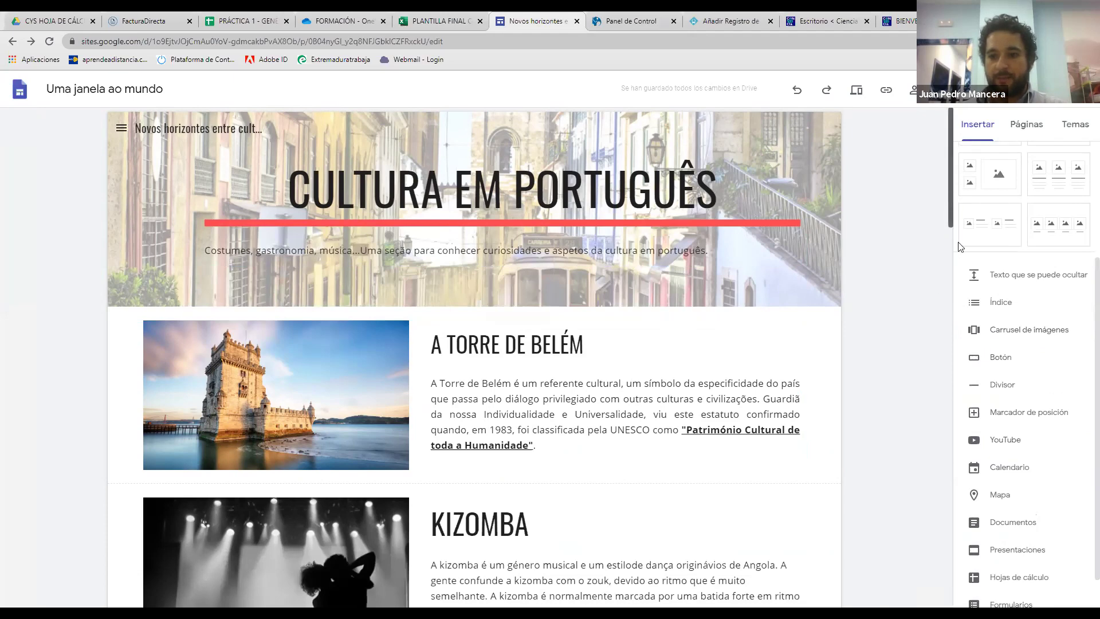
Scroll down to the bottom of the Cultura em Português page
scroll(957, 247, down, 12)
scroll(1012, 504, down, 15)
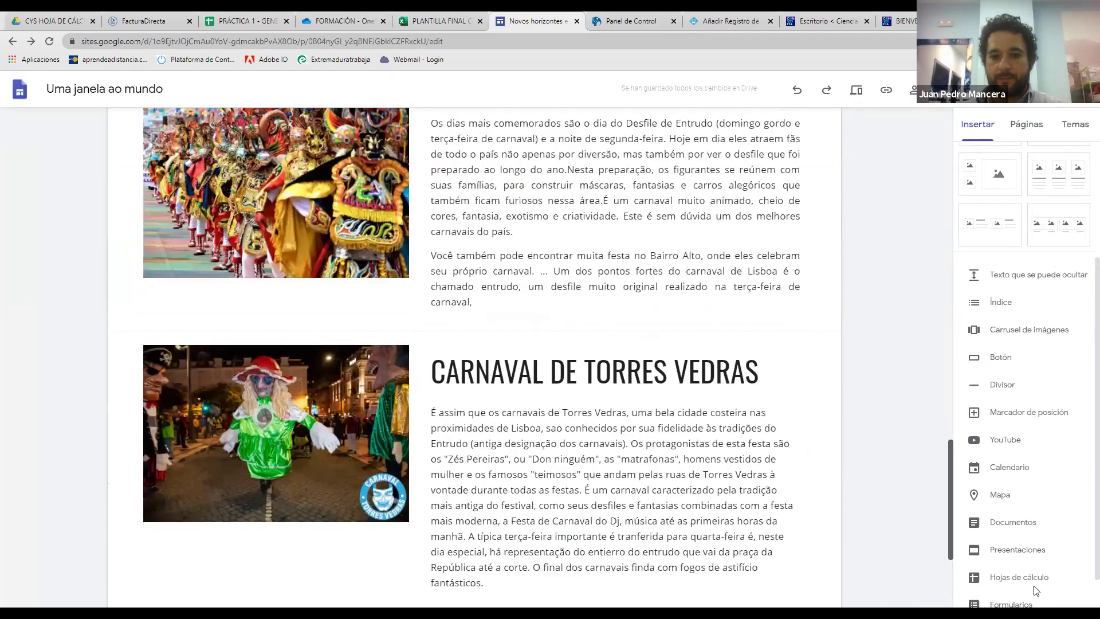
scroll(1025, 564, down, 1)
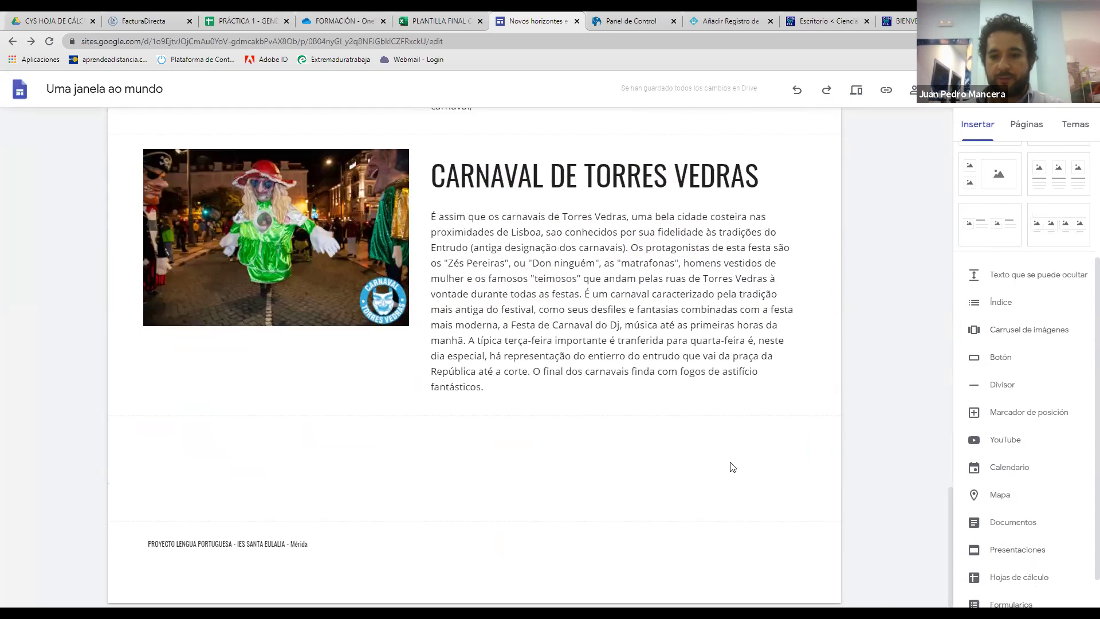
click(1061, 275)
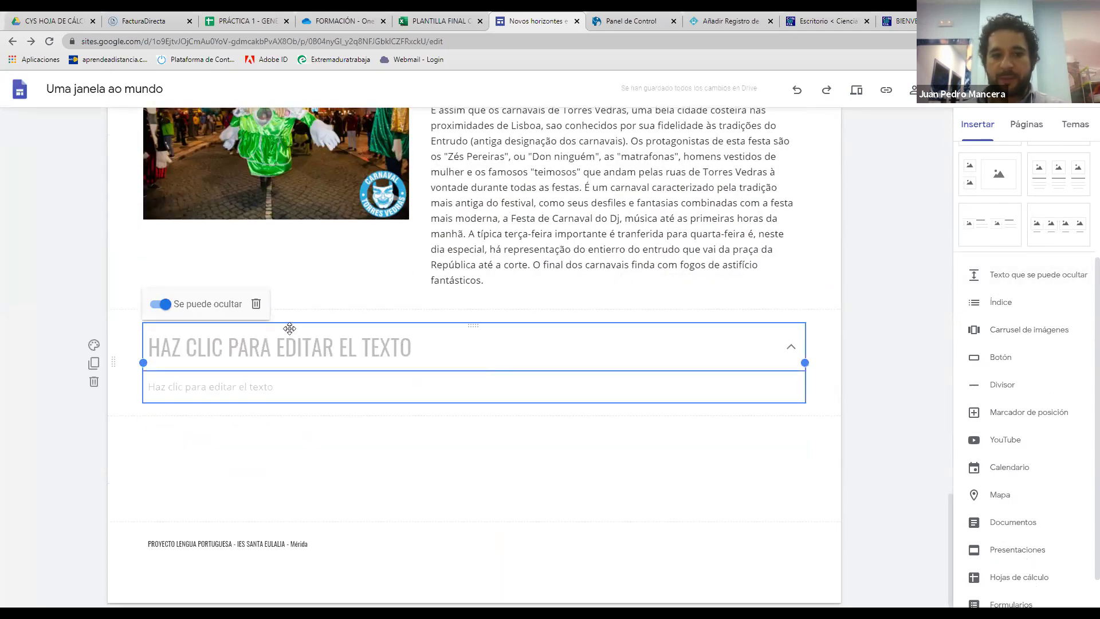
click(293, 340)
text(N)
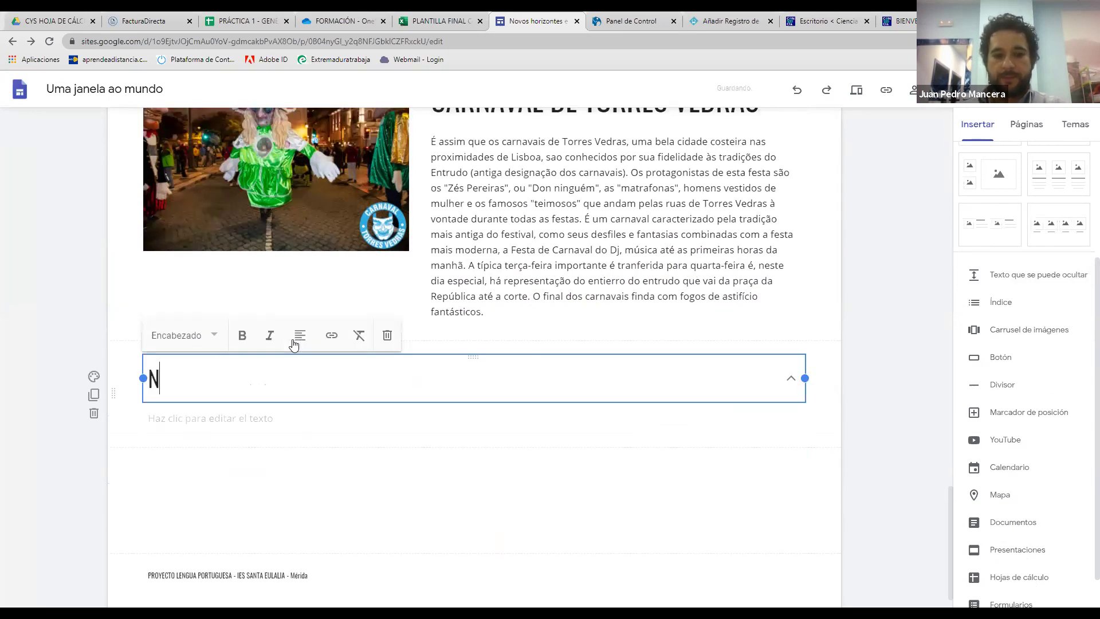
text(UEVA NOTICIA)
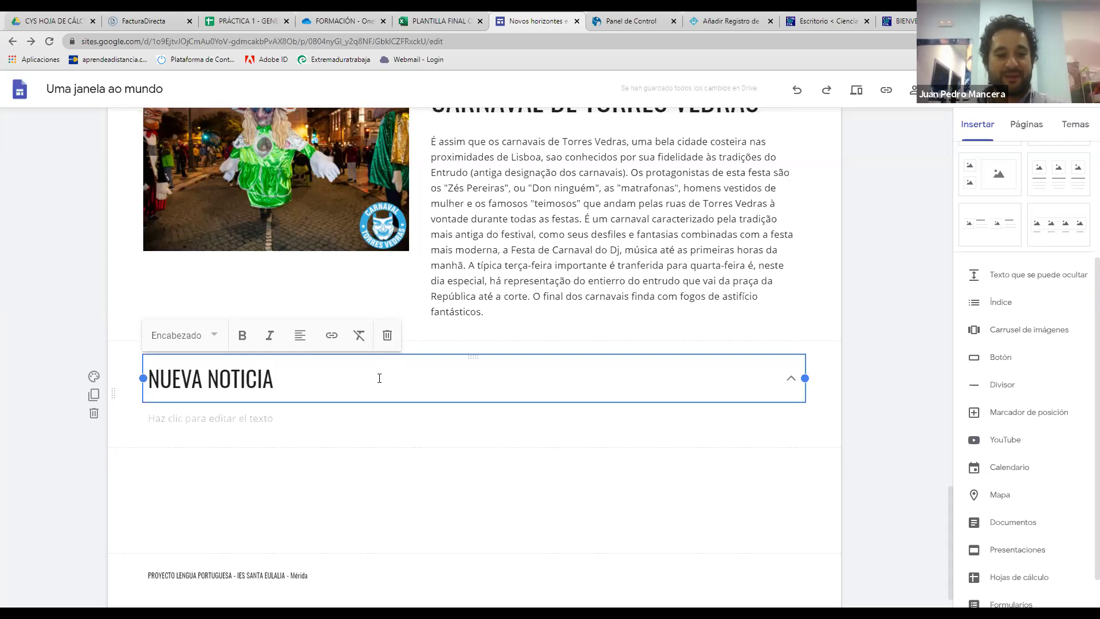
click(364, 429)
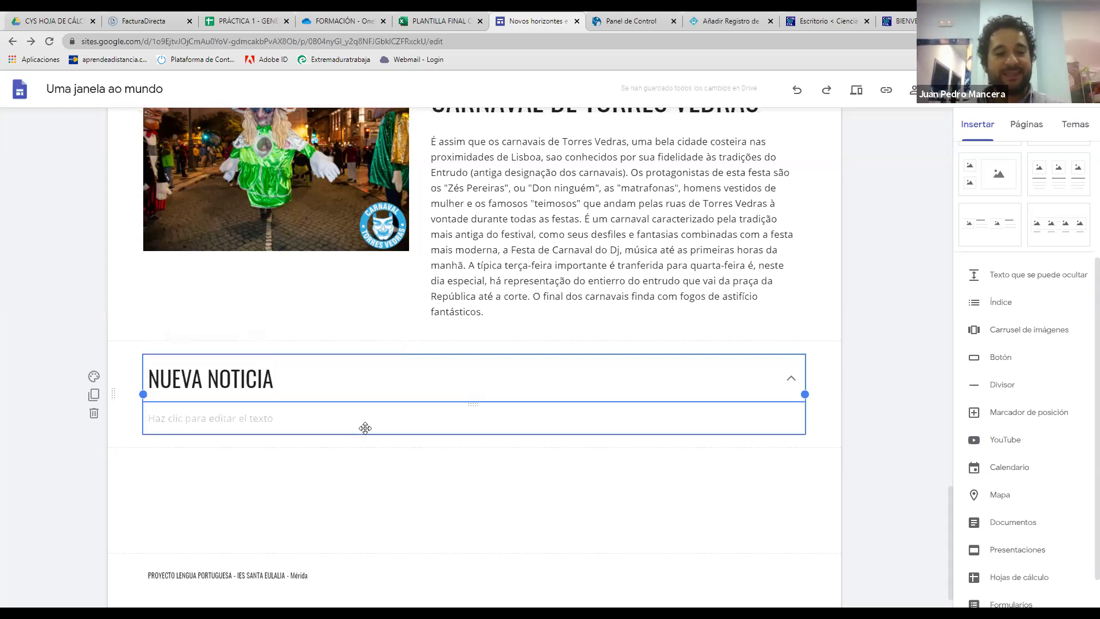
click(256, 335)
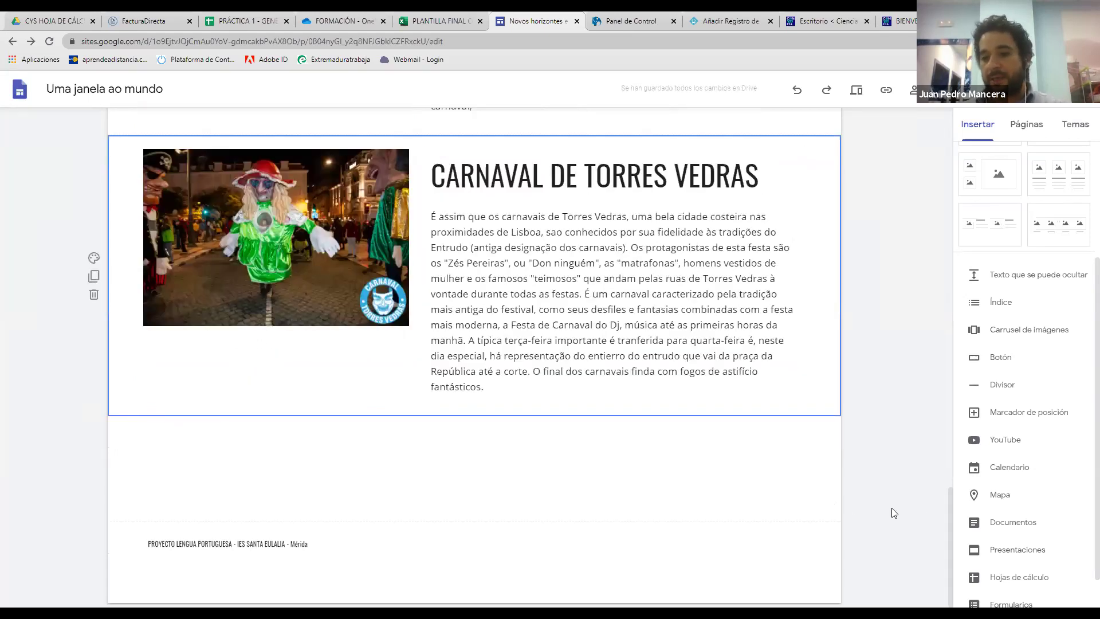
scroll(949, 514, up, 10)
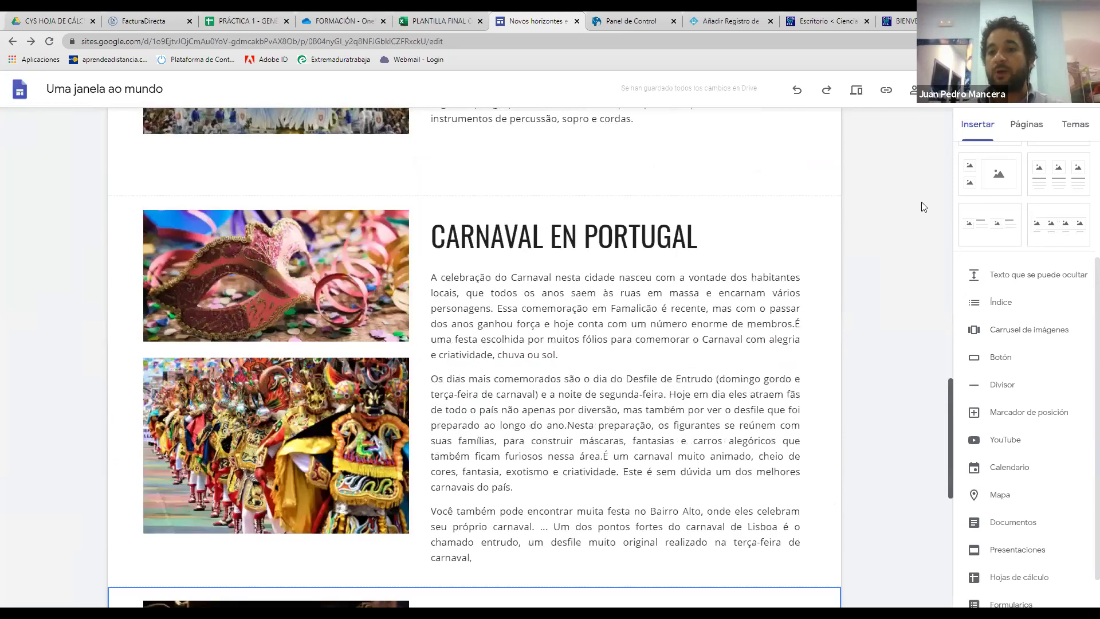
scroll(928, 141, up, 15)
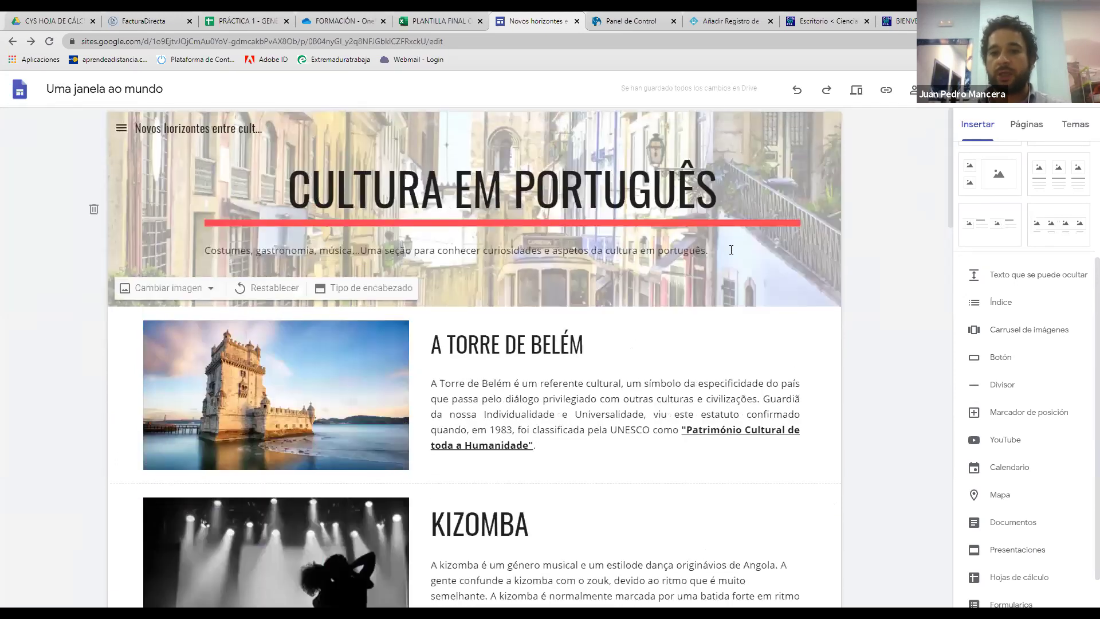
Look over the site themes, return to the Insertar panel, and go back to the presentation's ANOTACIONES row
click(1065, 128)
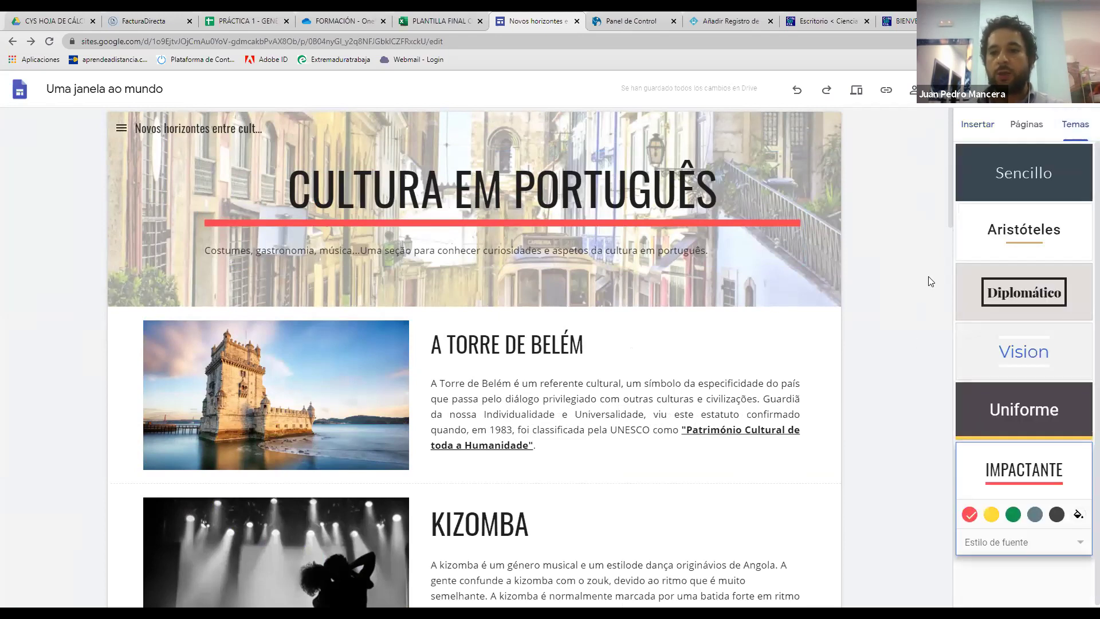
click(990, 129)
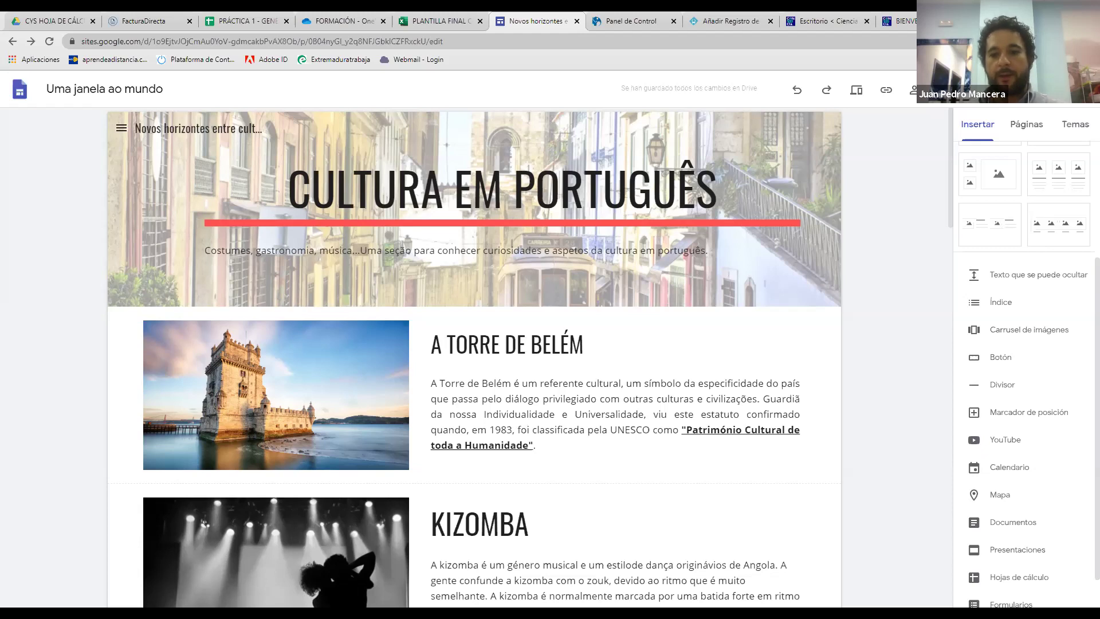
key(alt+Tab)
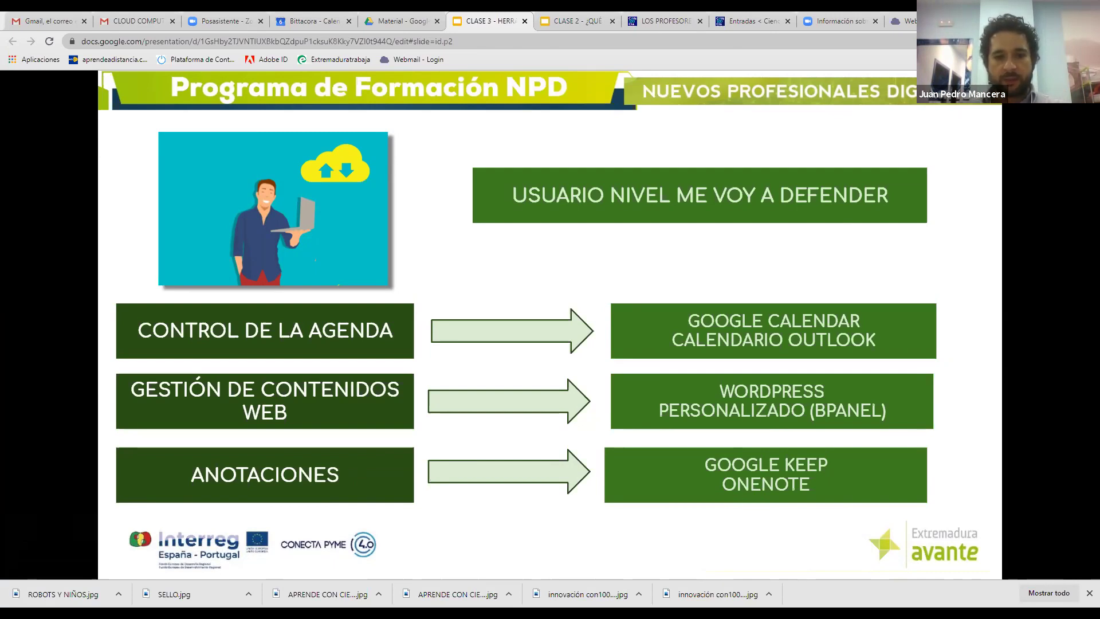
Bring up OneNote's CLASE 1 – 1 OCT page maximized, with the Insertar ribbon commands showing
key(alt+Tab)
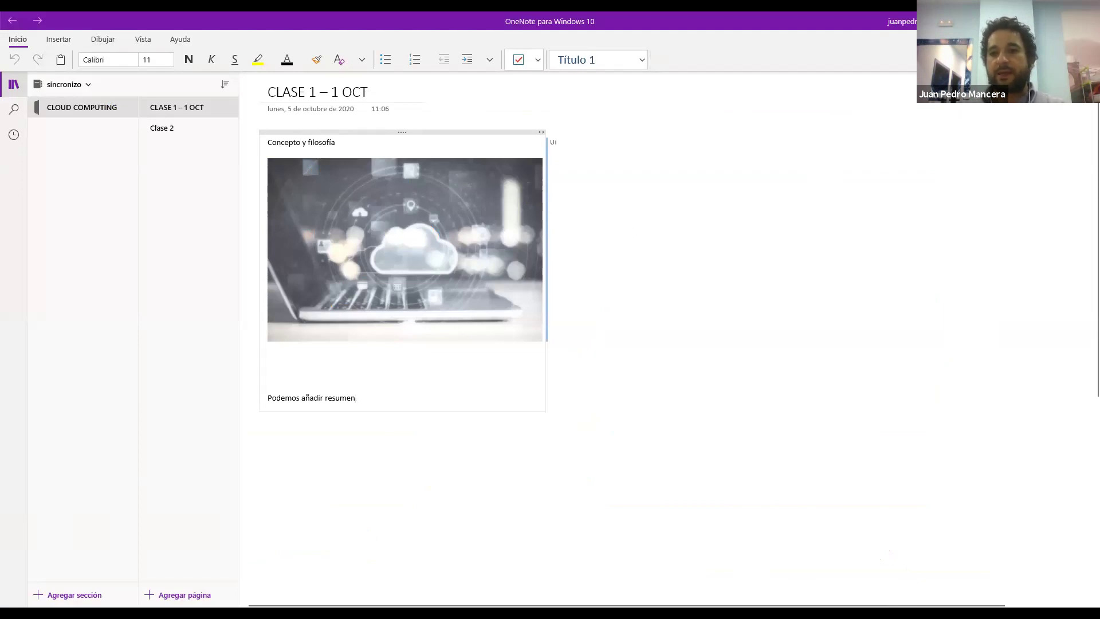
double_click(756, 21)
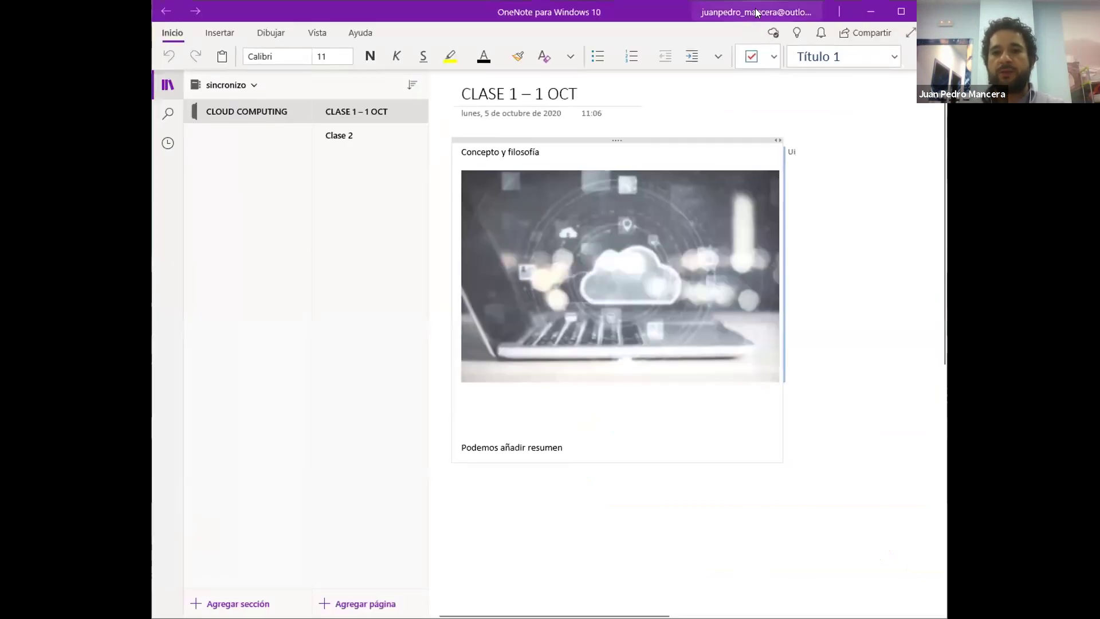
double_click(667, 14)
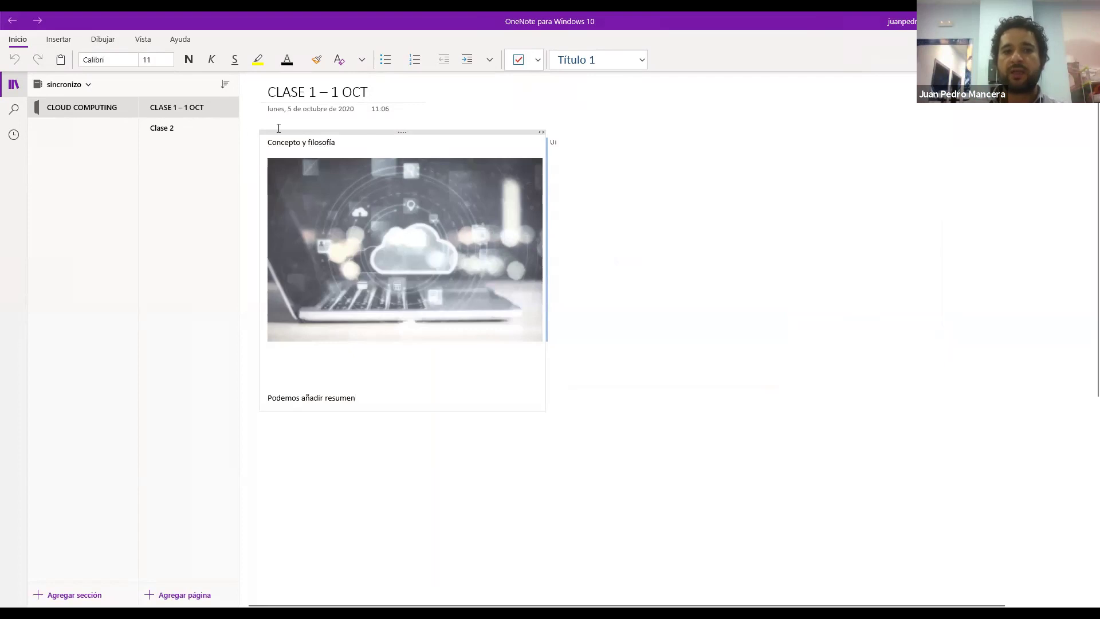
click(72, 39)
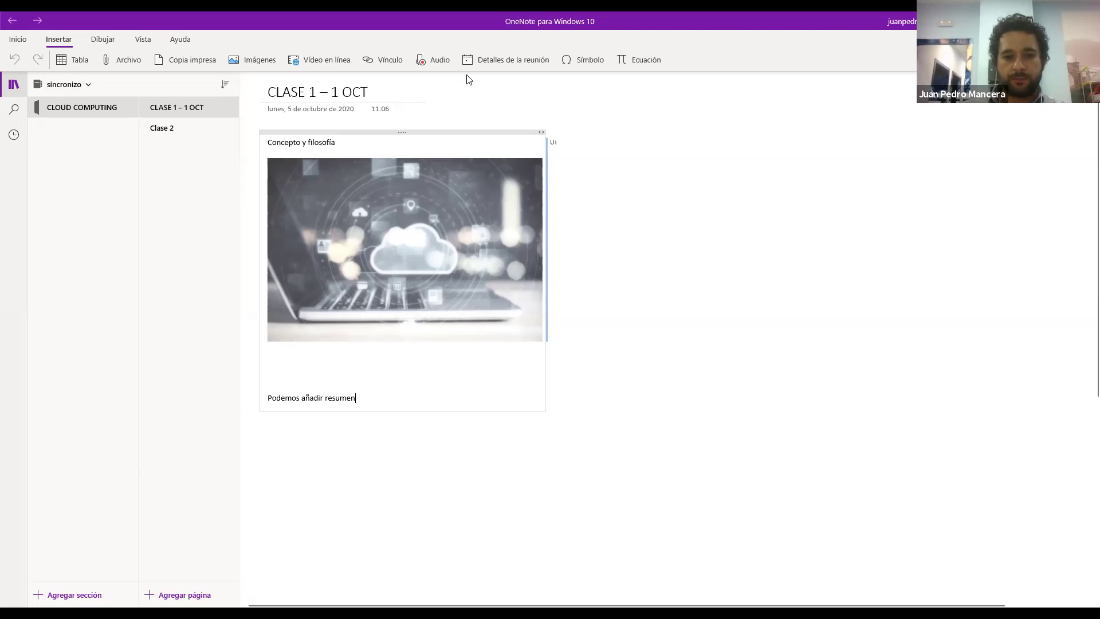
Advance to the USUARIO EMPIEZO A DISEÑAR slide and reveal its DISEÑO de PLANTILLAS Y HOJAS DE CÁLCULO box
key(alt+Tab)
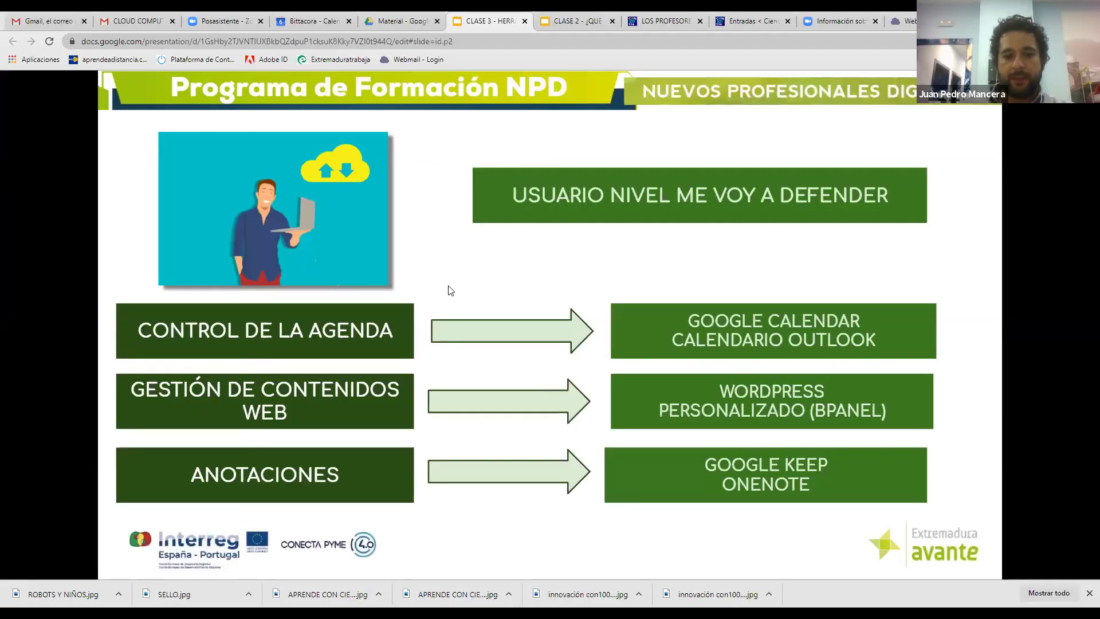
key(Right)
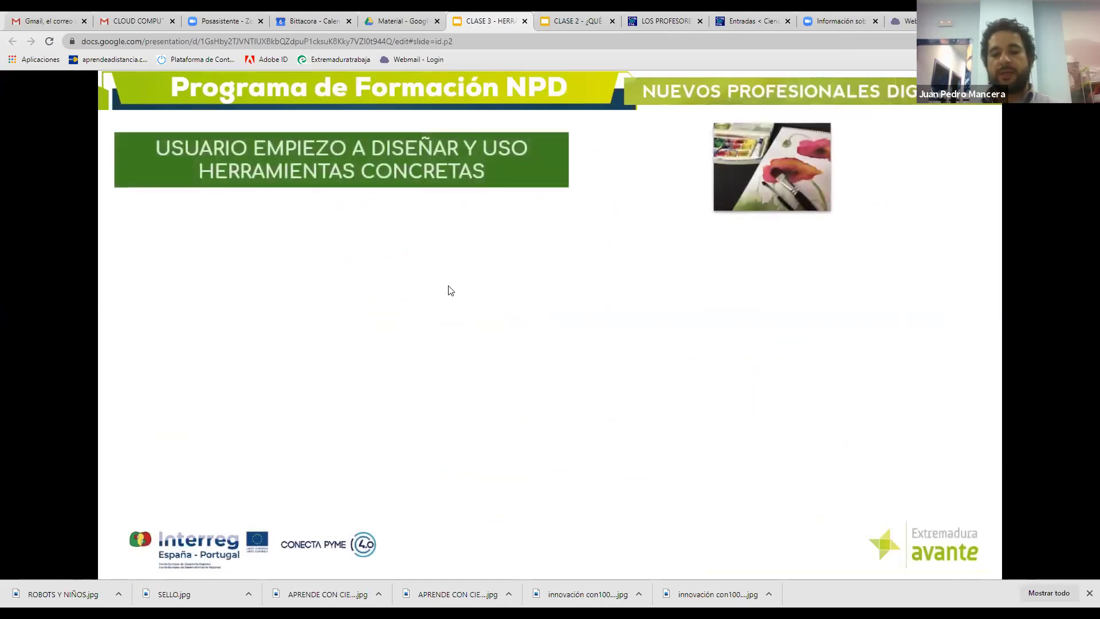
key(Right)
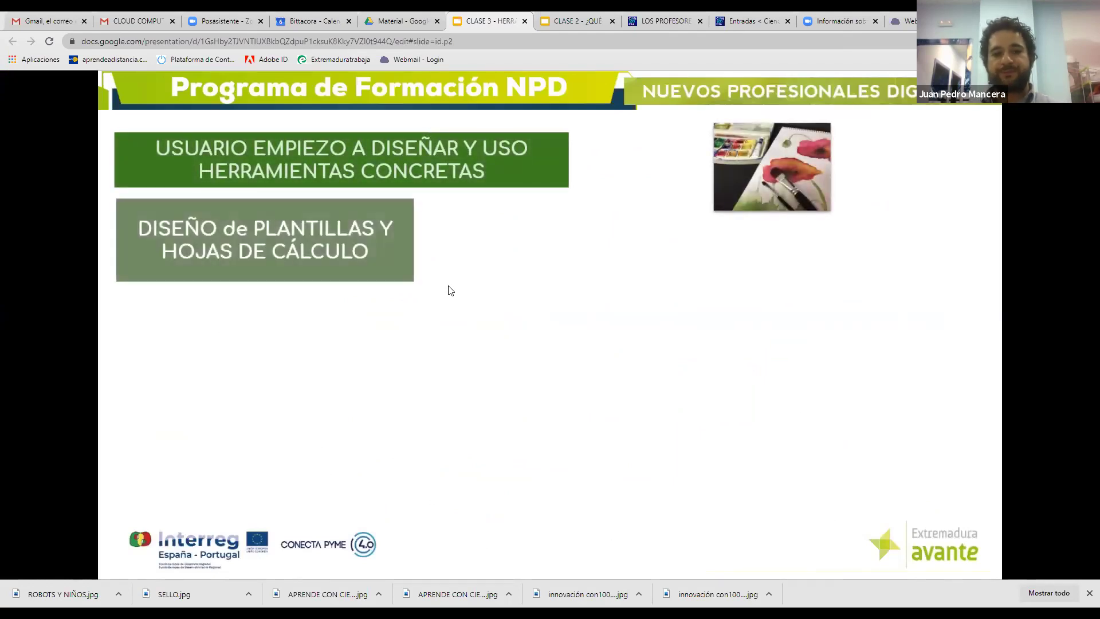
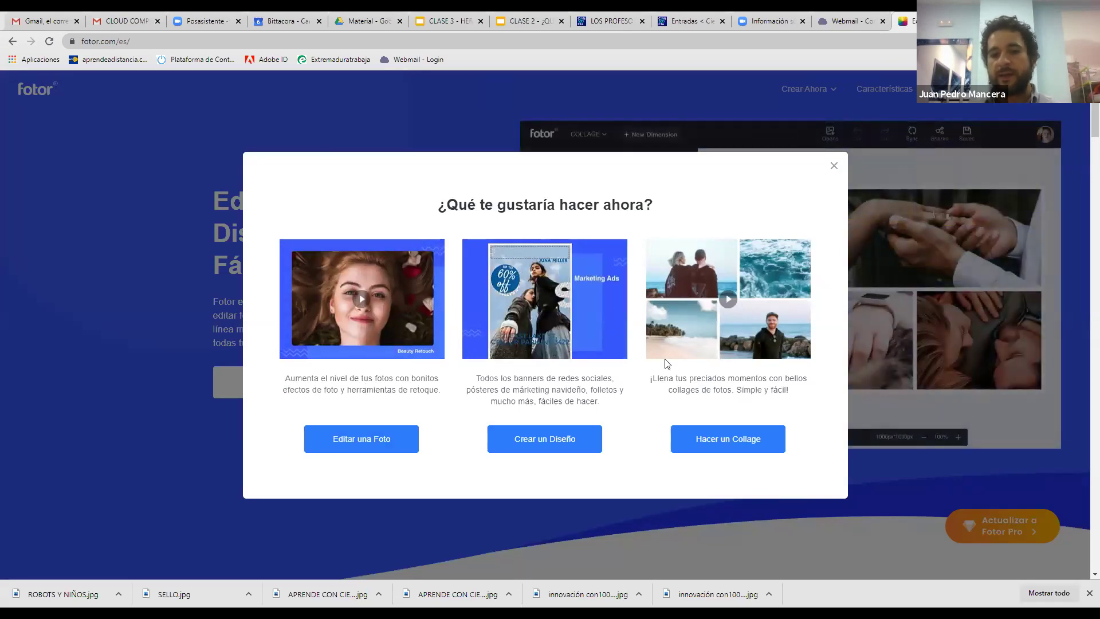
Upload APRENDE CON CIENCIA.jpg from Descargas into Fotor's photo editor
click(386, 448)
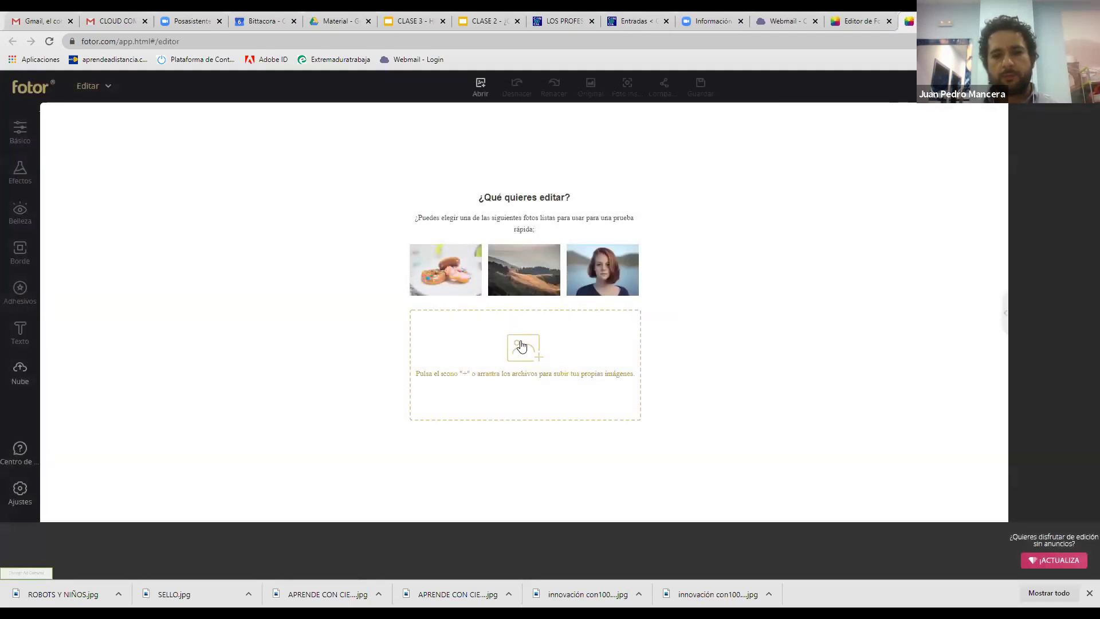
click(512, 314)
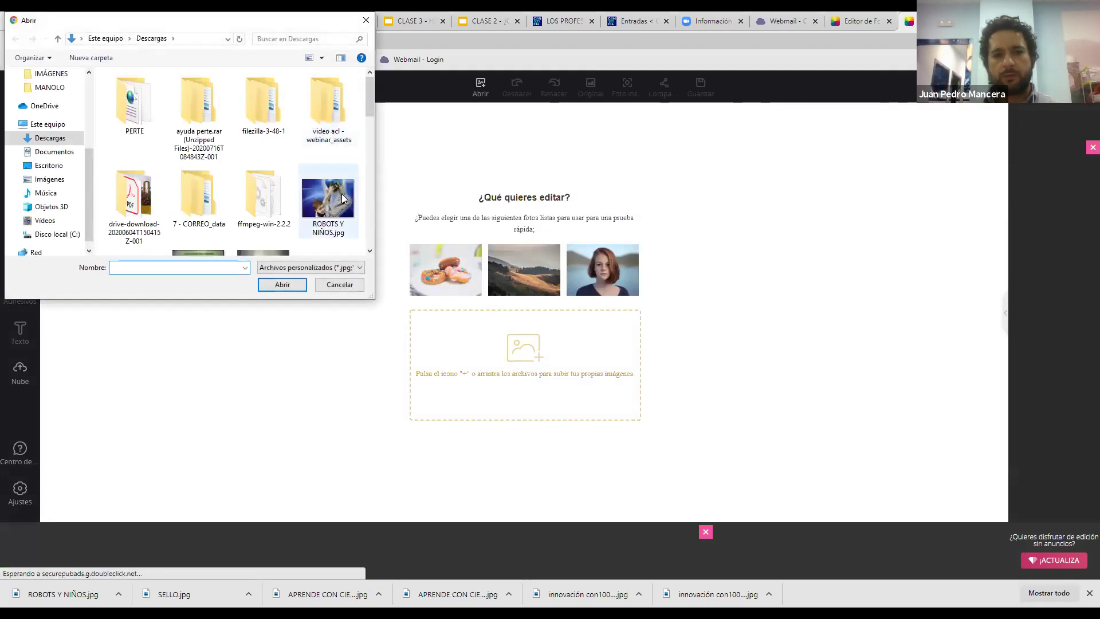
click(343, 197)
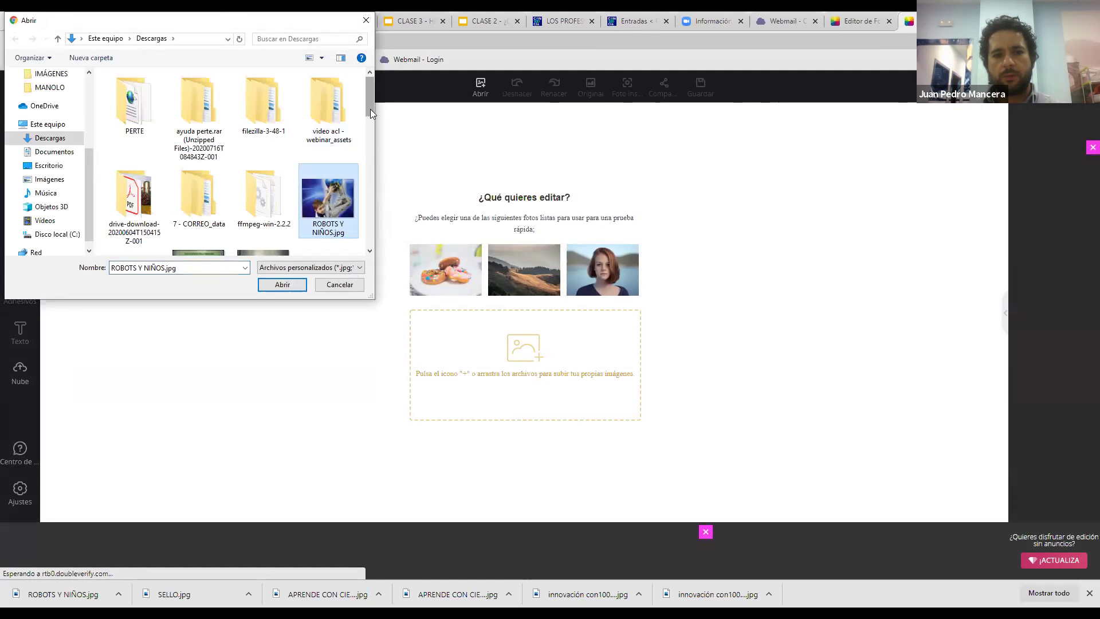
scroll(297, 160, down, 2)
click(275, 163)
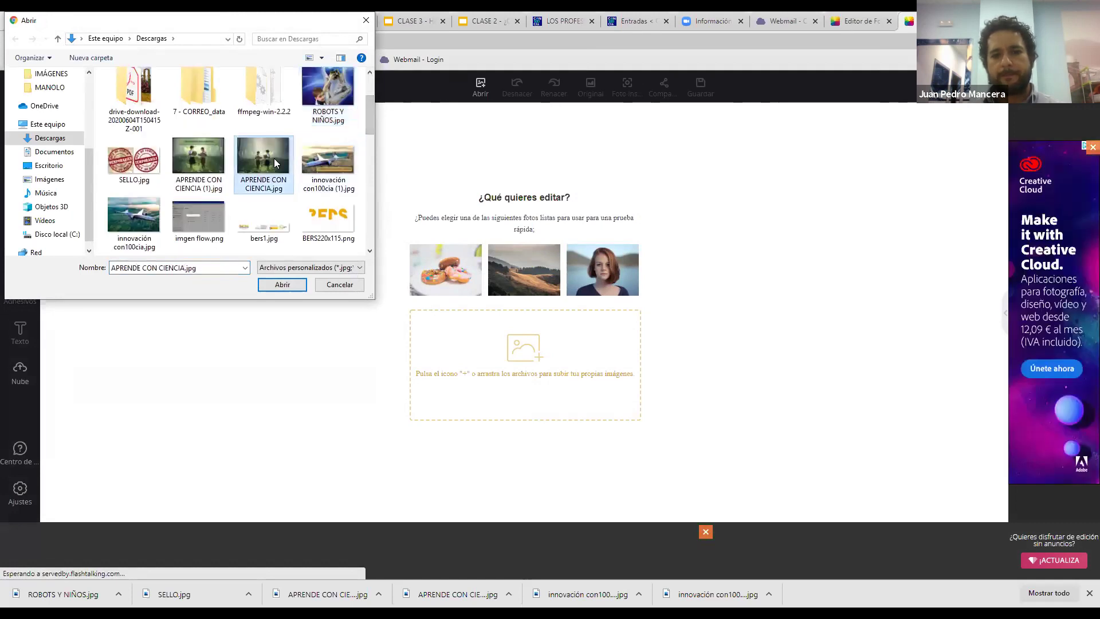
key(Return)
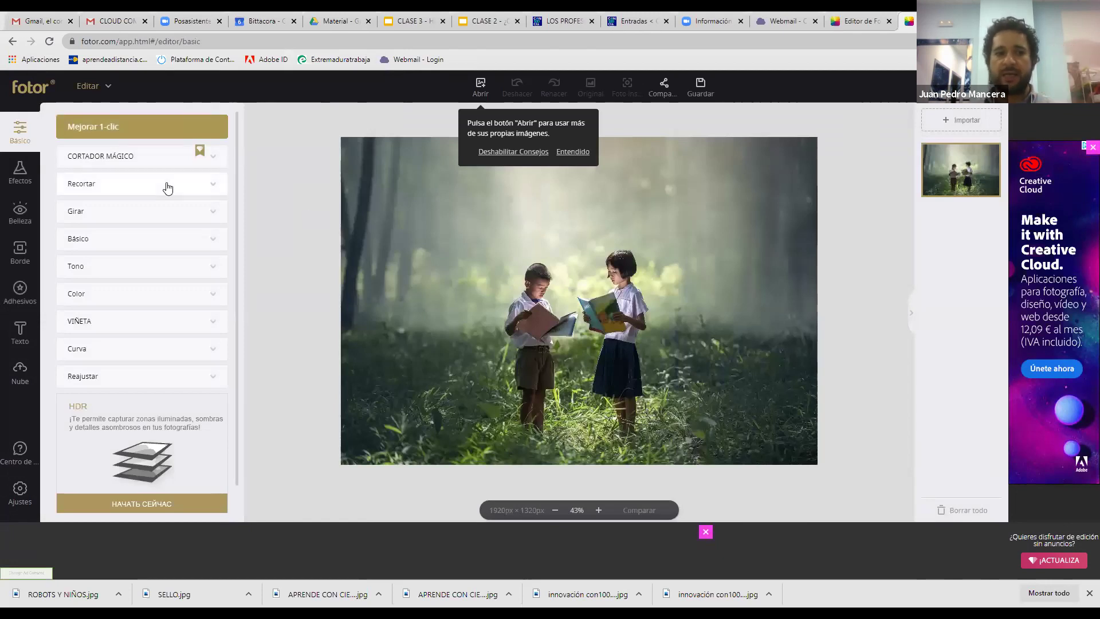
Drag the crop frame's left, top and right edges in to about 1077×916 around the children
click(169, 188)
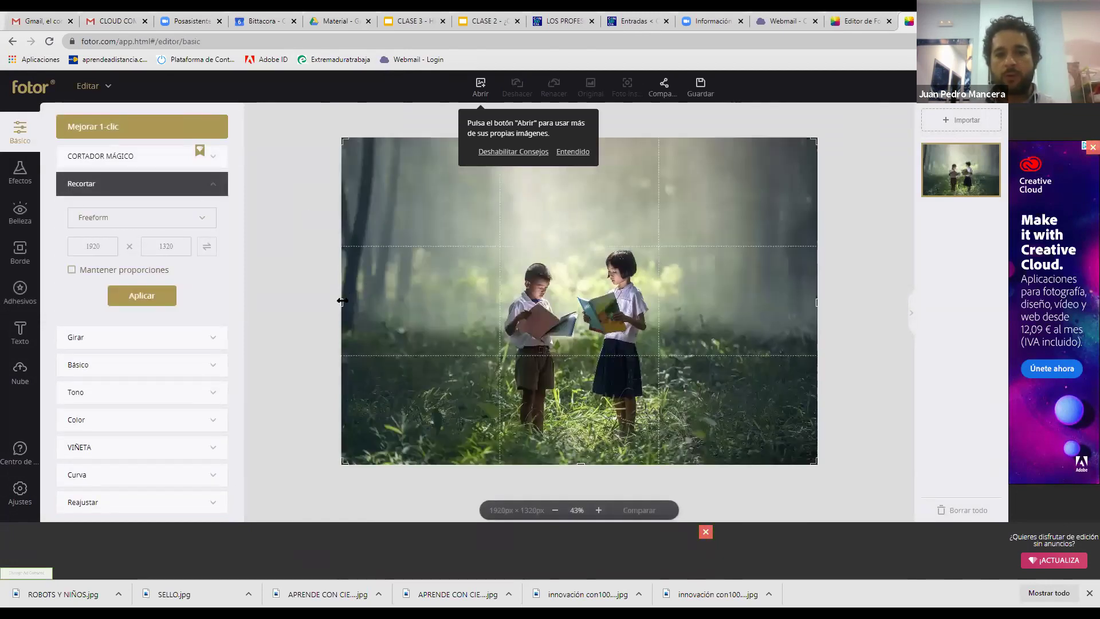
drag(407, 314, 437, 309)
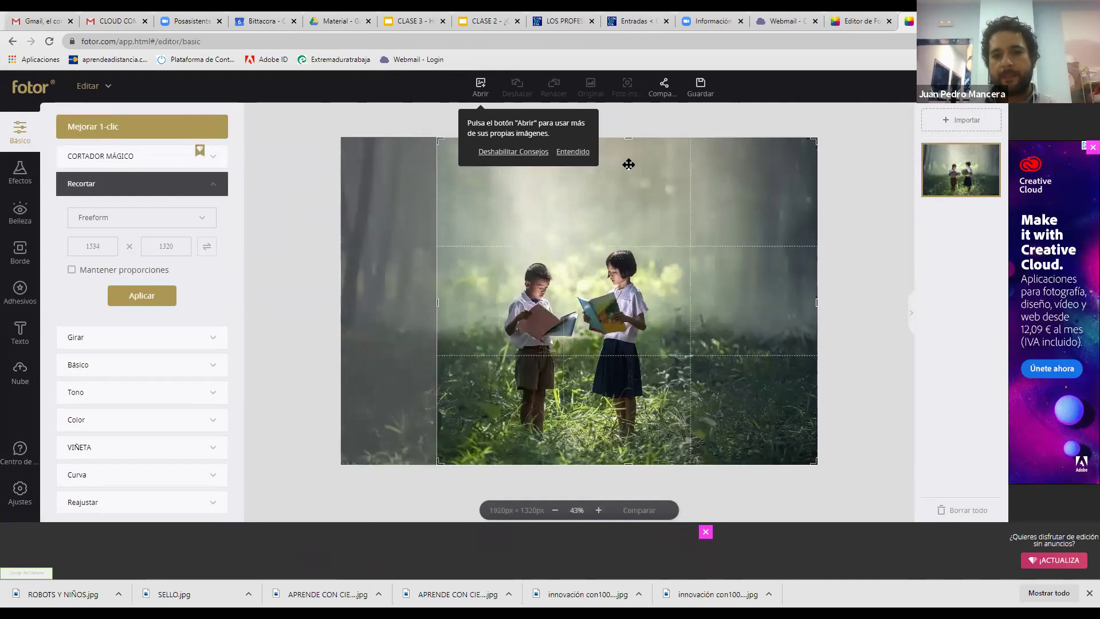
drag(631, 239, 631, 239)
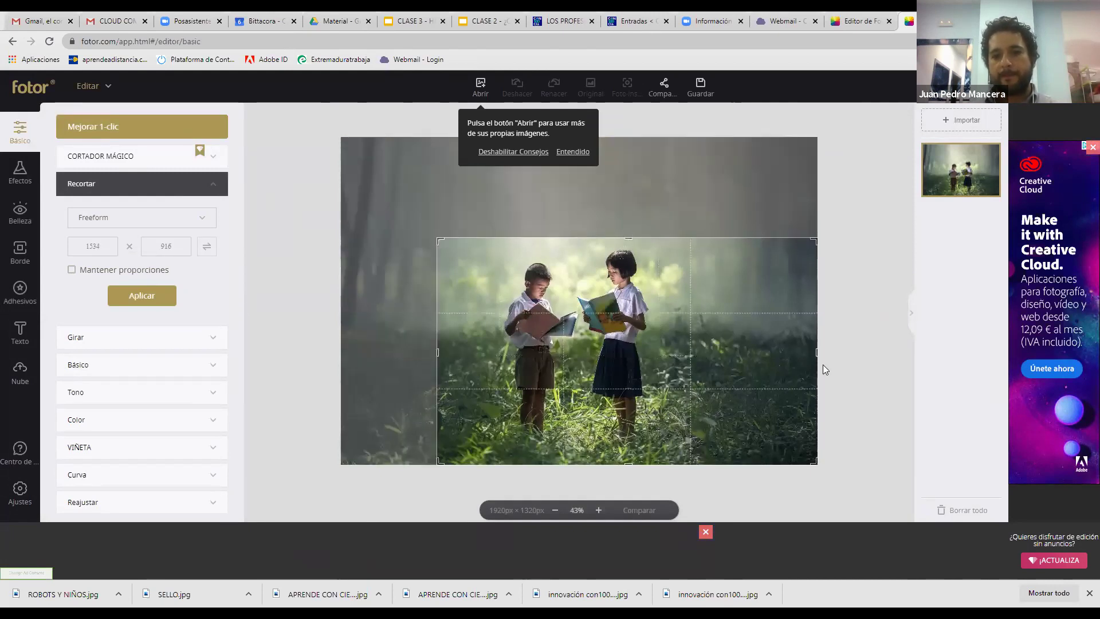
drag(765, 363, 705, 361)
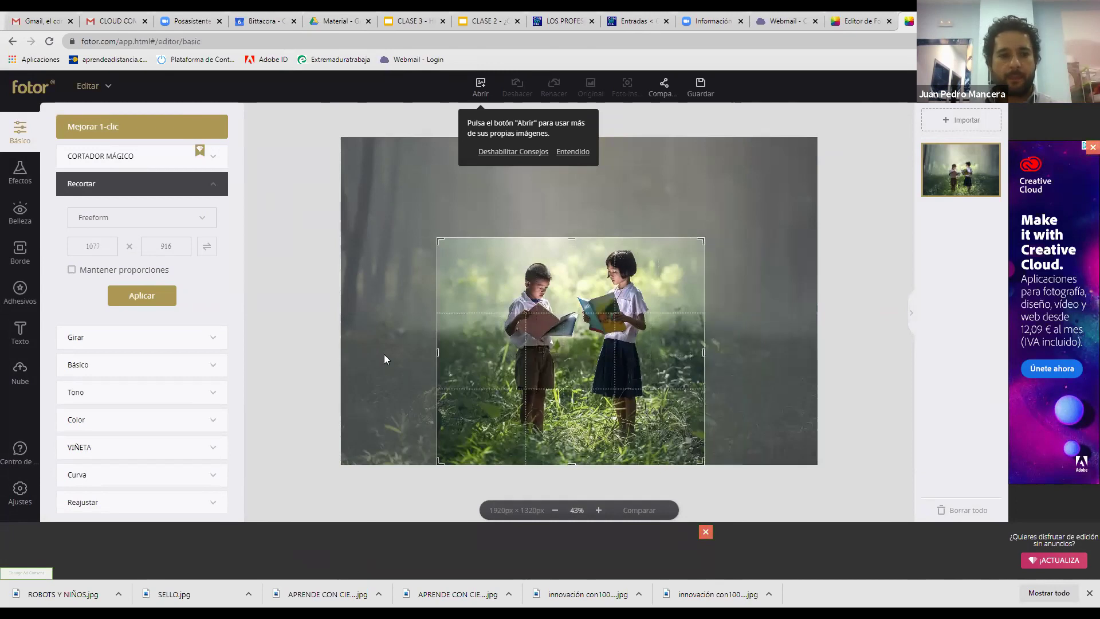
drag(235, 241, 223, 417)
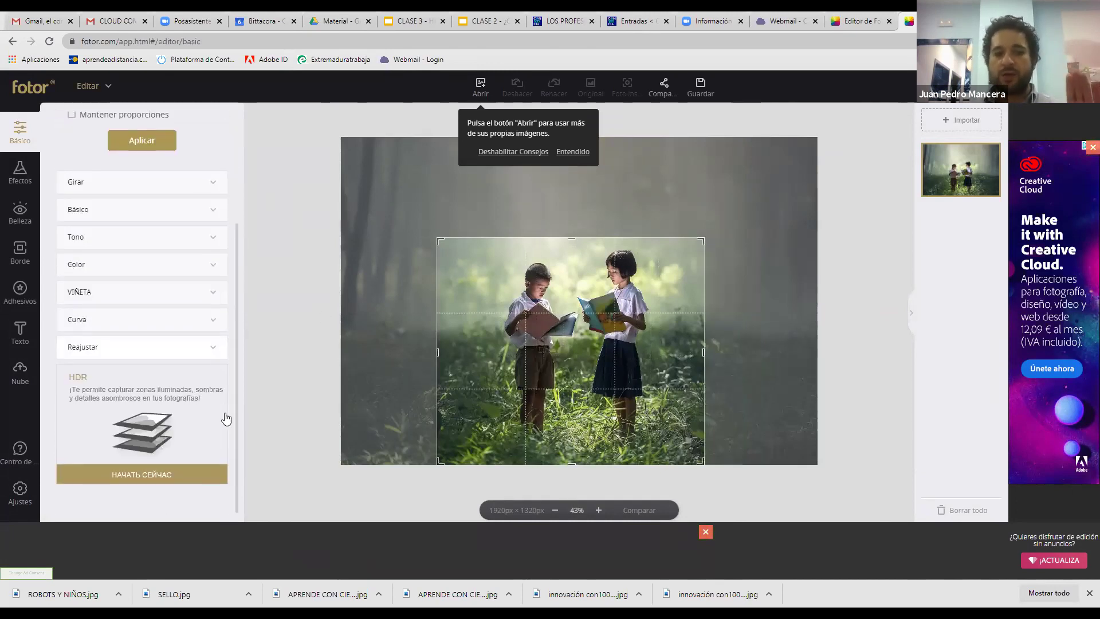
click(193, 346)
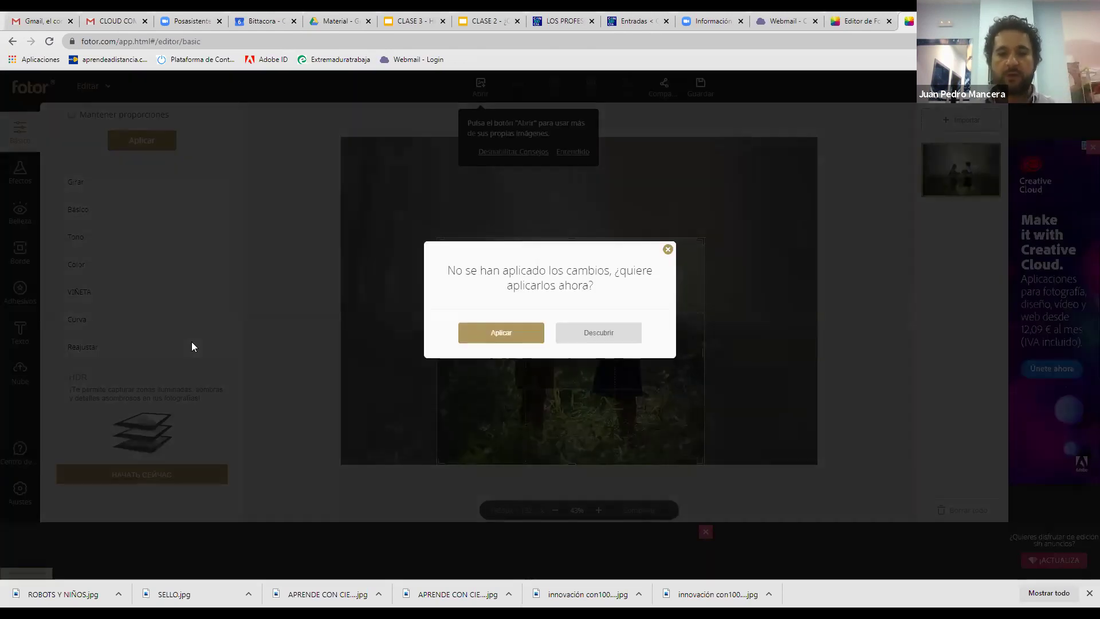
Discard the pending crop, resize the photo to width 900 (900×619 px), then zoom in
click(668, 249)
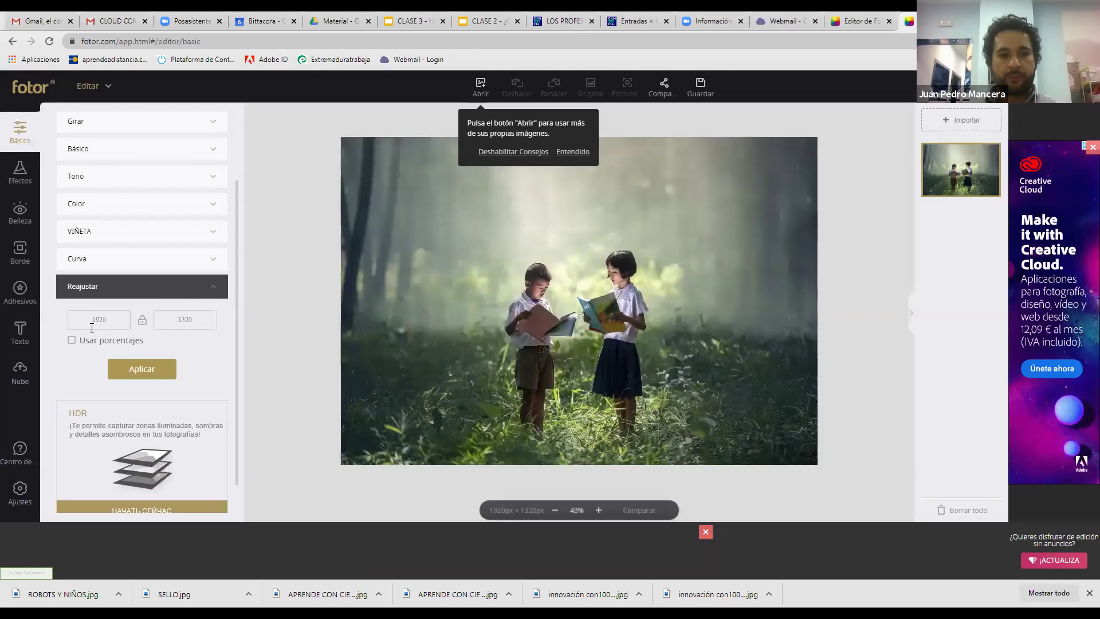
double_click(93, 320)
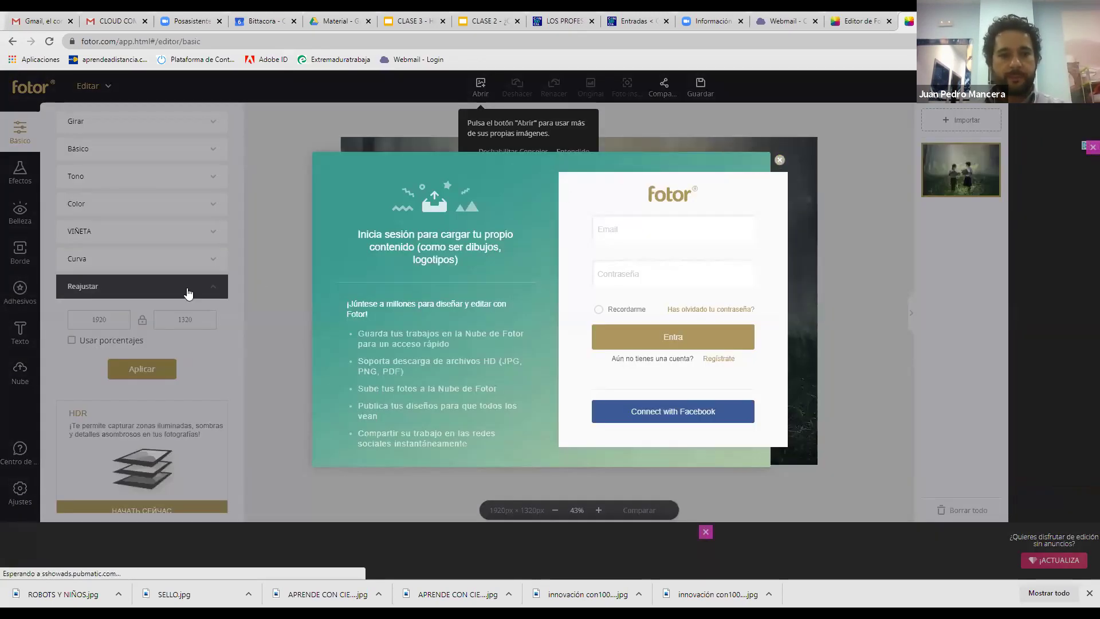
click(188, 293)
key(BackSpace)
key(BackSpace)
key(BackSpace)
text(900)
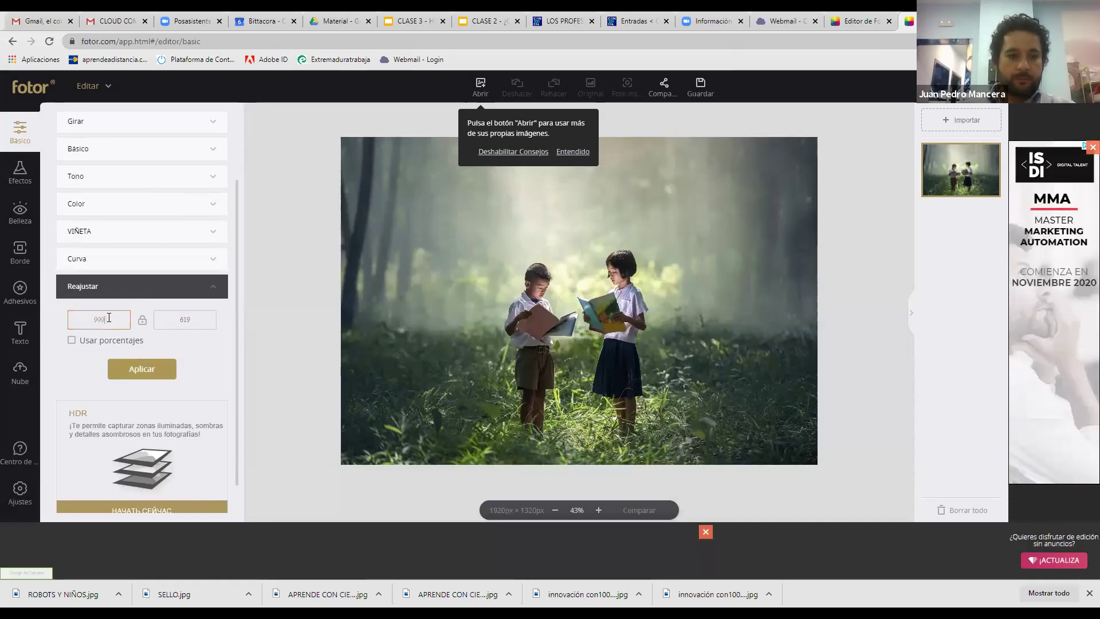
click(144, 369)
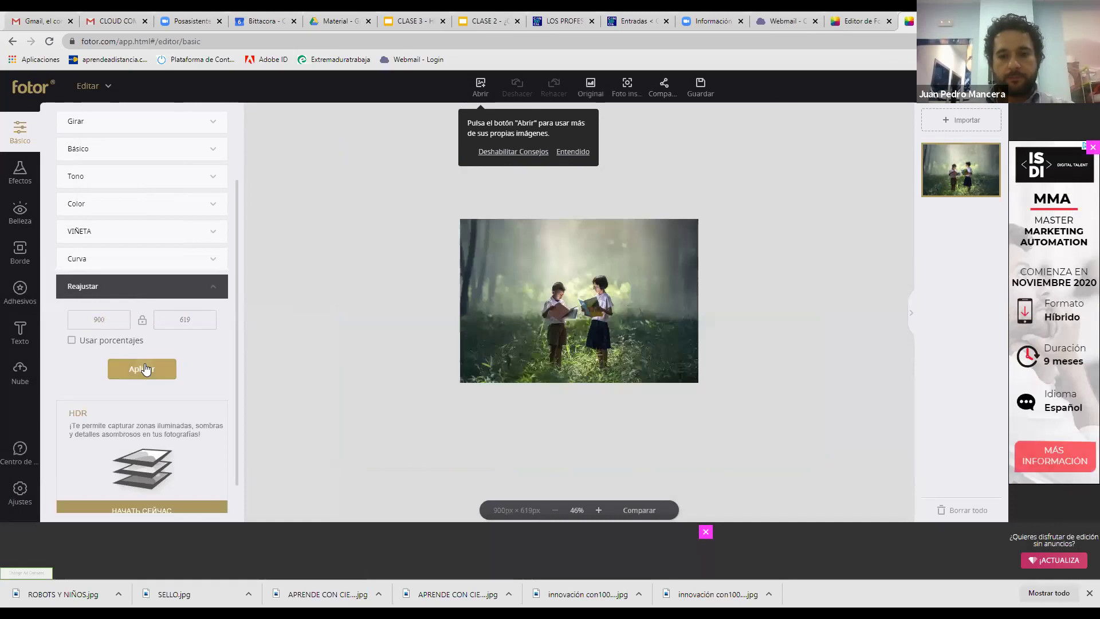
click(600, 511)
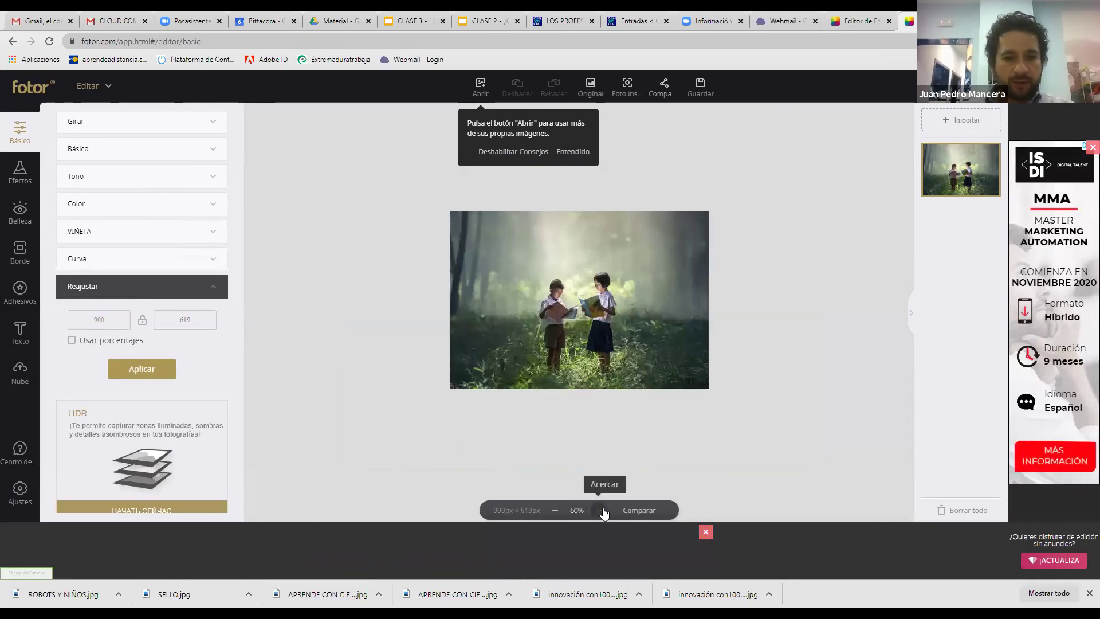
click(600, 510)
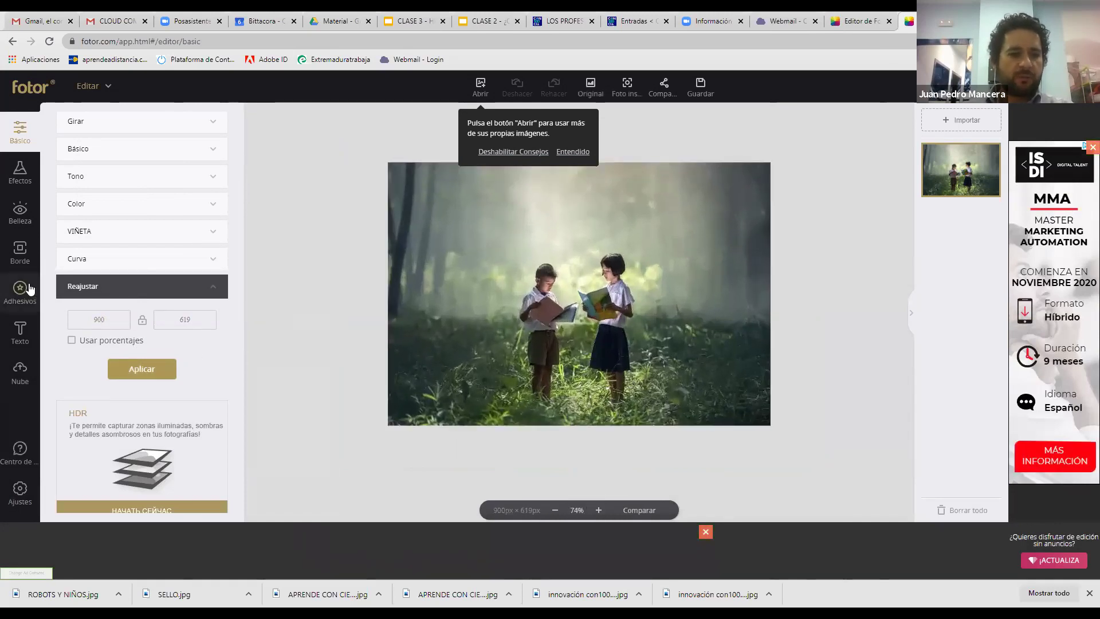
Preview the Hitchcock Color Splash effect, brushing colour back onto the children, books and grass
click(29, 211)
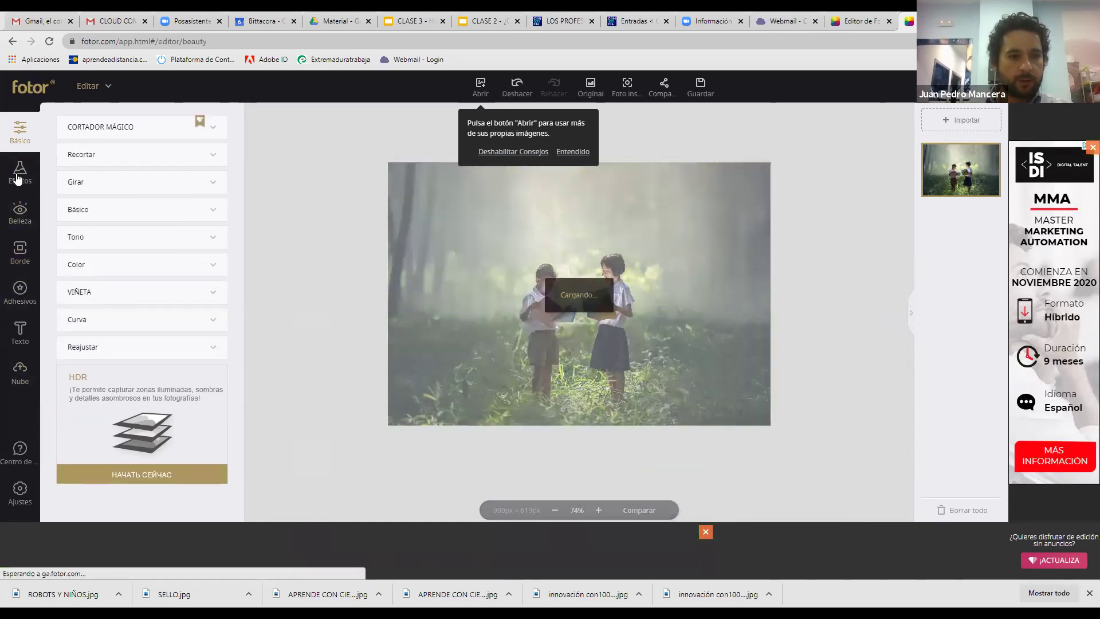
click(18, 181)
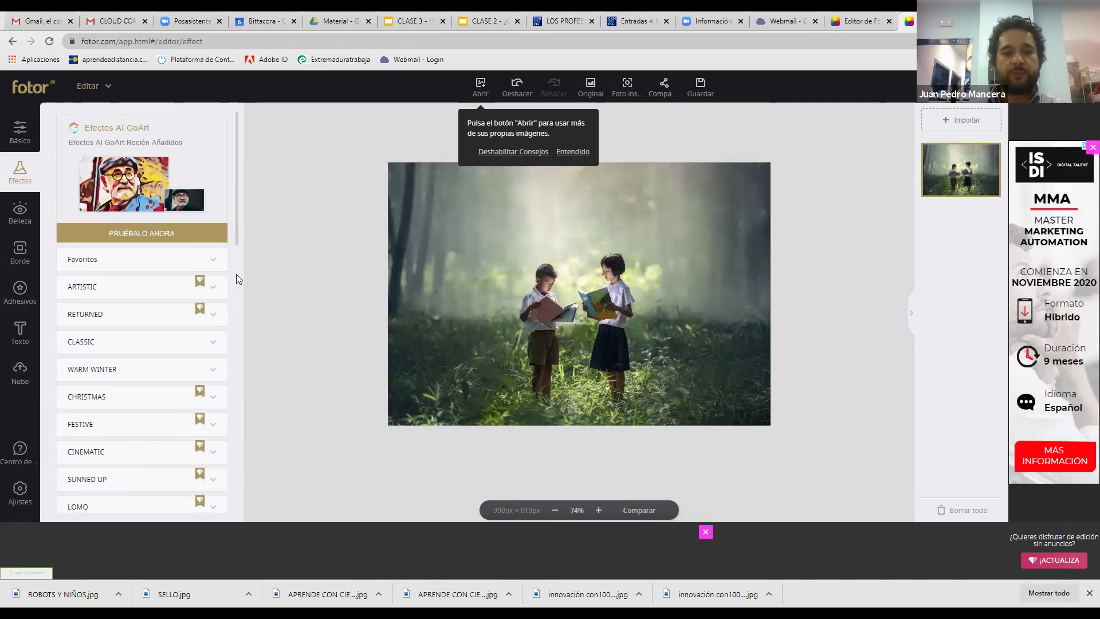
scroll(237, 287, down, 3)
scroll(221, 444, down, 8)
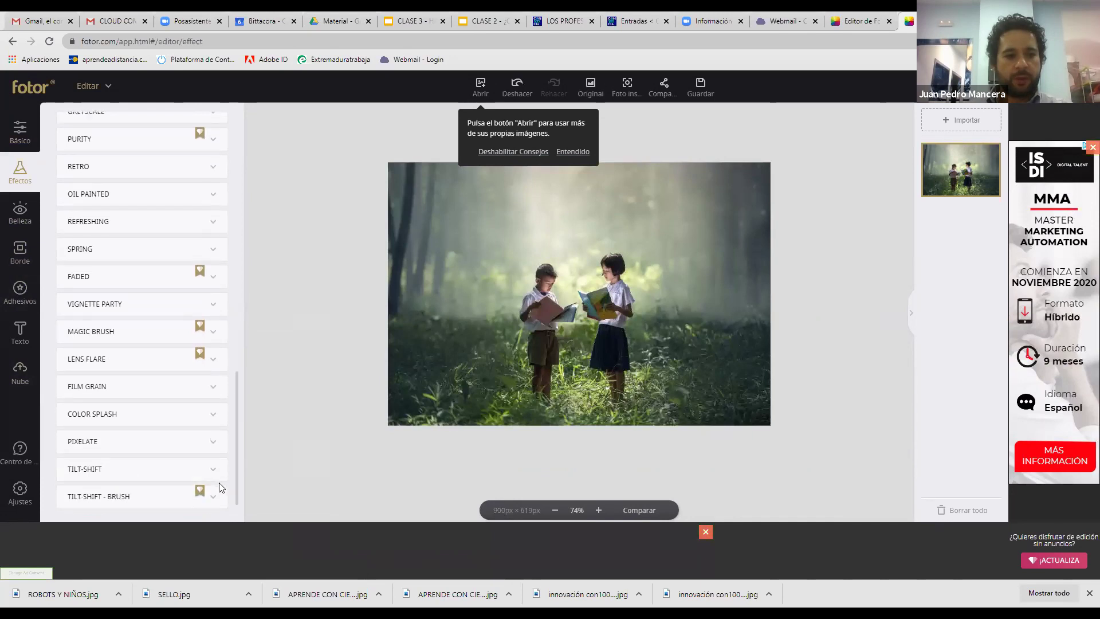
scroll(214, 464, up, 1)
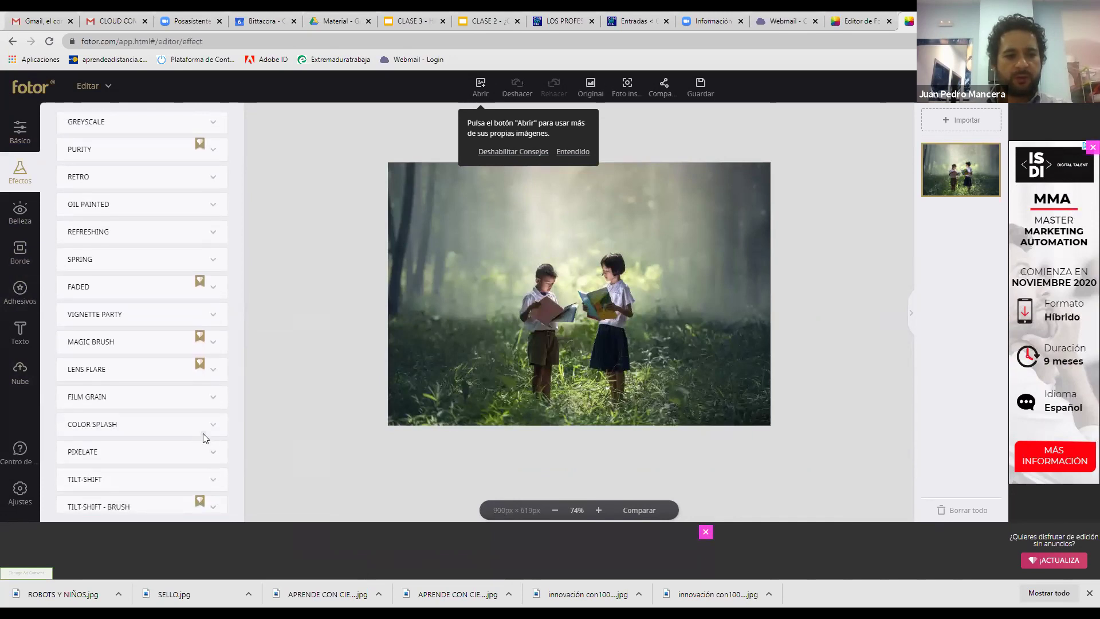
click(205, 427)
click(147, 278)
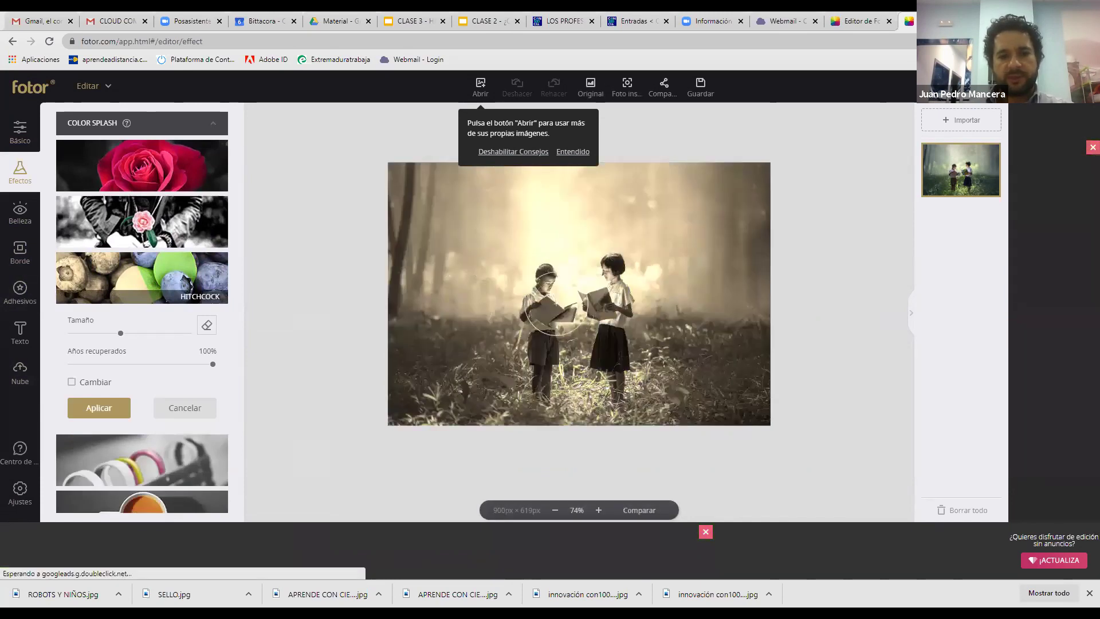
mouse_move(542, 329)
mouse_down()
mouse_move(555, 349)
mouse_move(578, 332)
mouse_move(582, 305)
mouse_move(602, 342)
mouse_move(560, 381)
mouse_up()
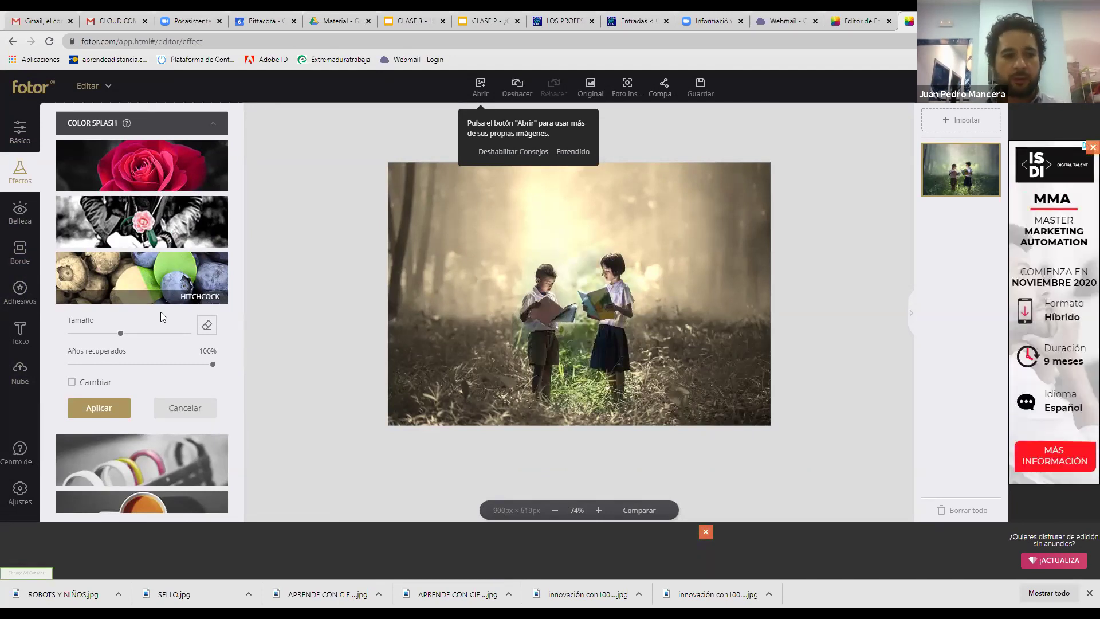
click(22, 291)
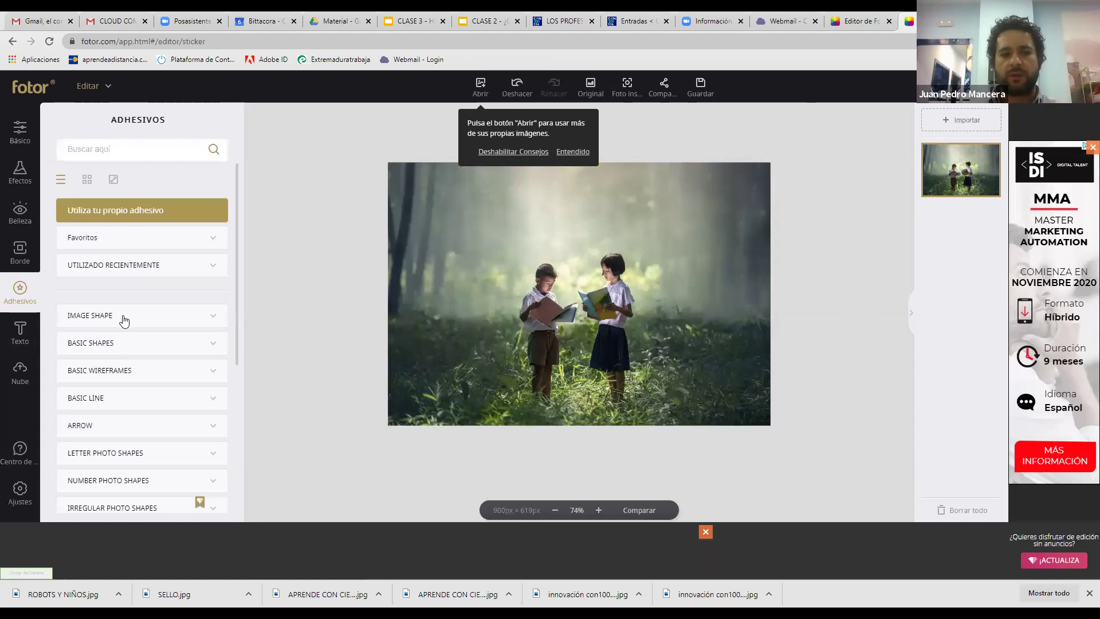
Expand BASIC SHAPES stickers, view and close the Guardar download settings, then open a new tab
click(124, 346)
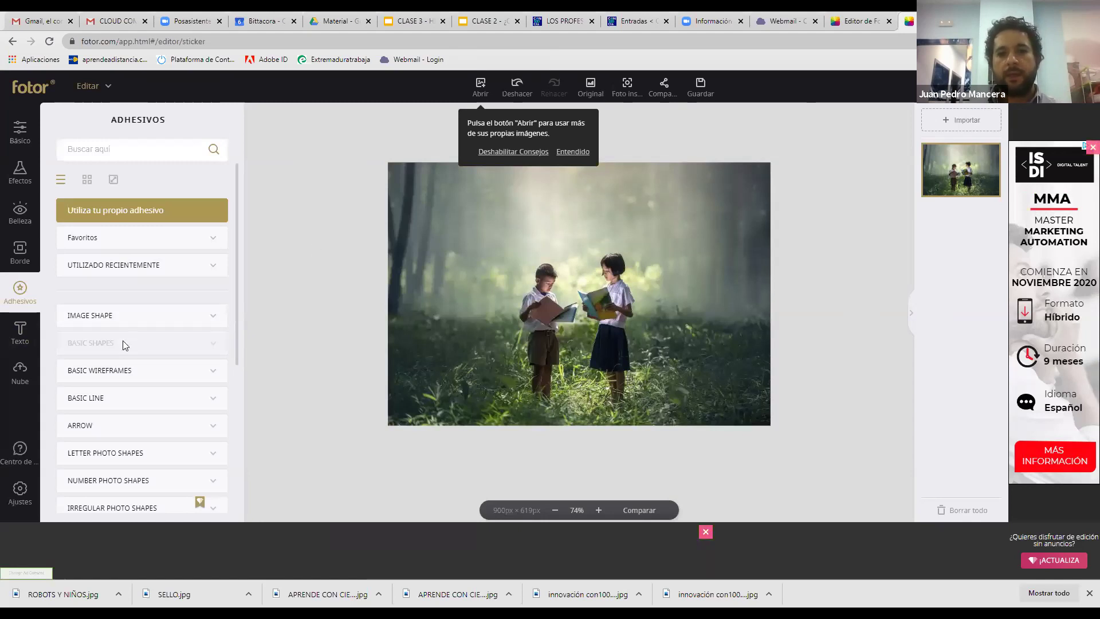
click(701, 87)
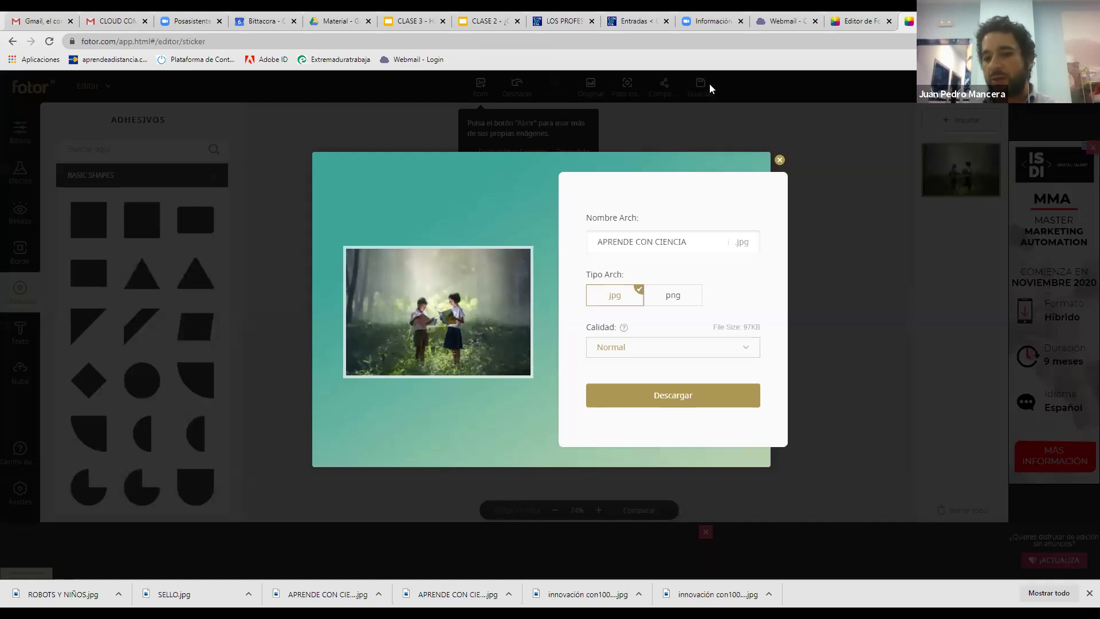
click(780, 161)
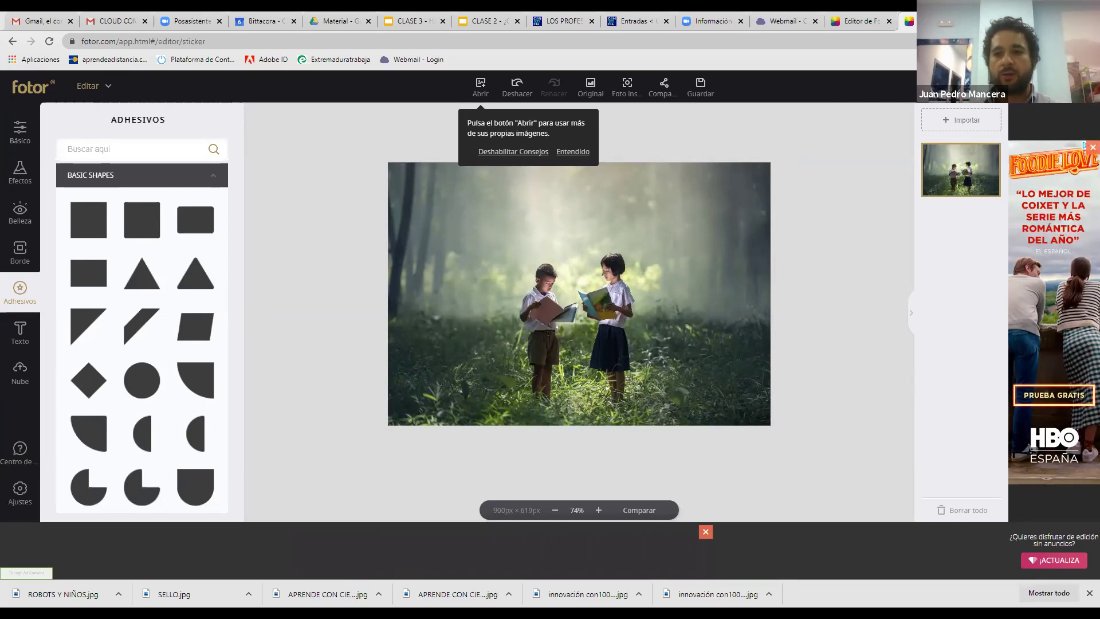
key(ctrl+t)
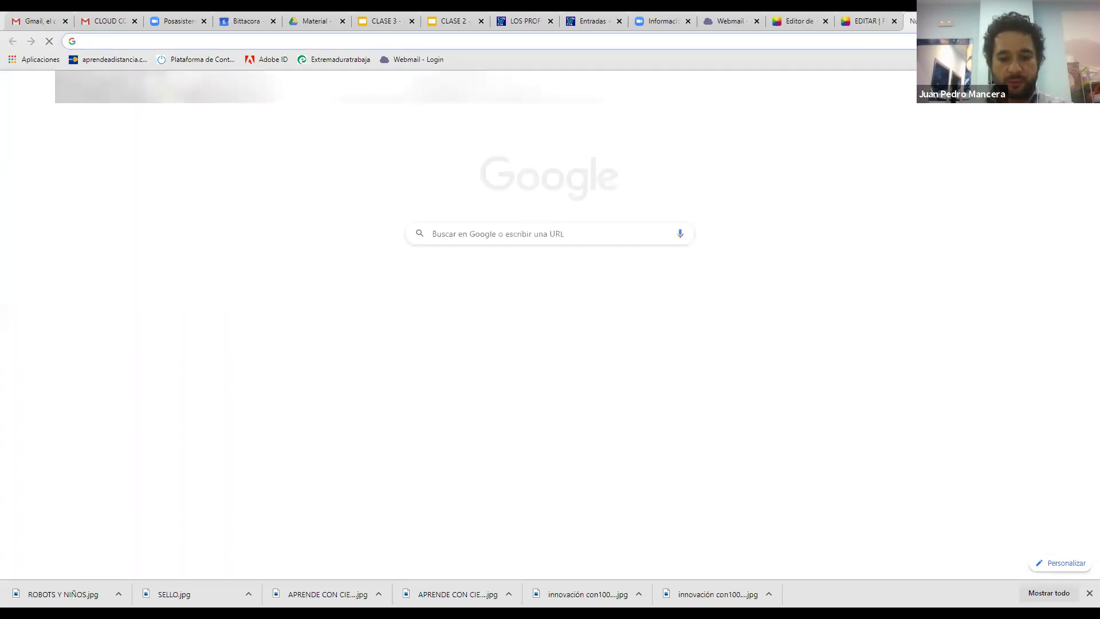
Go to YouTube from the address bar suggestions
text(yout)
key(Down)
key(Down)
key(Down)
key(Down)
key(Down)
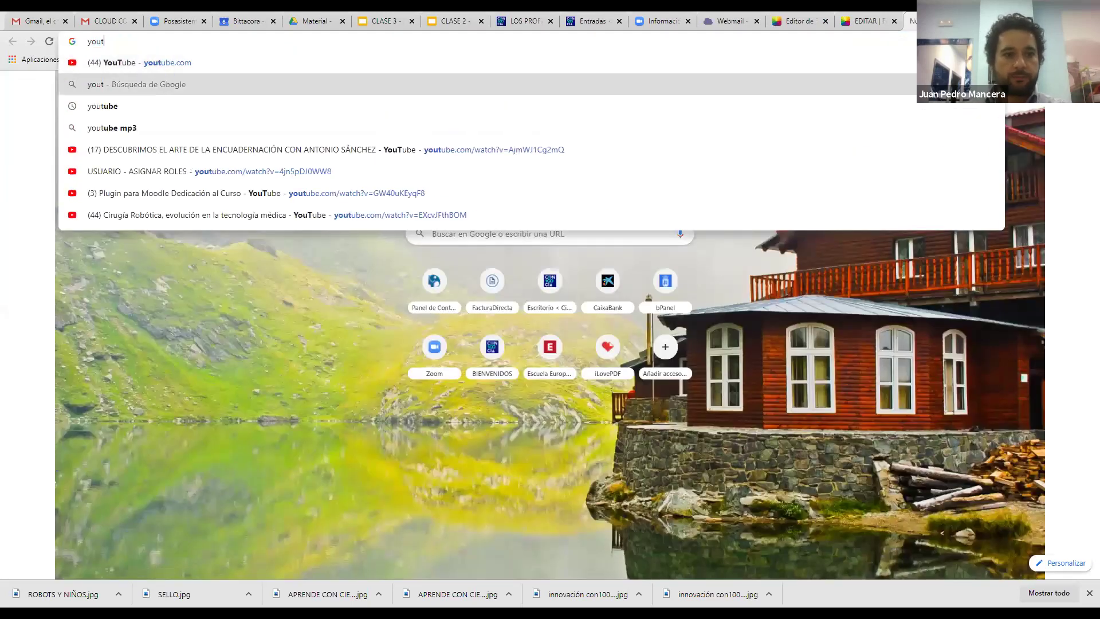
key(Up)
key(Up)
key(Up)
key(Up)
key(Up)
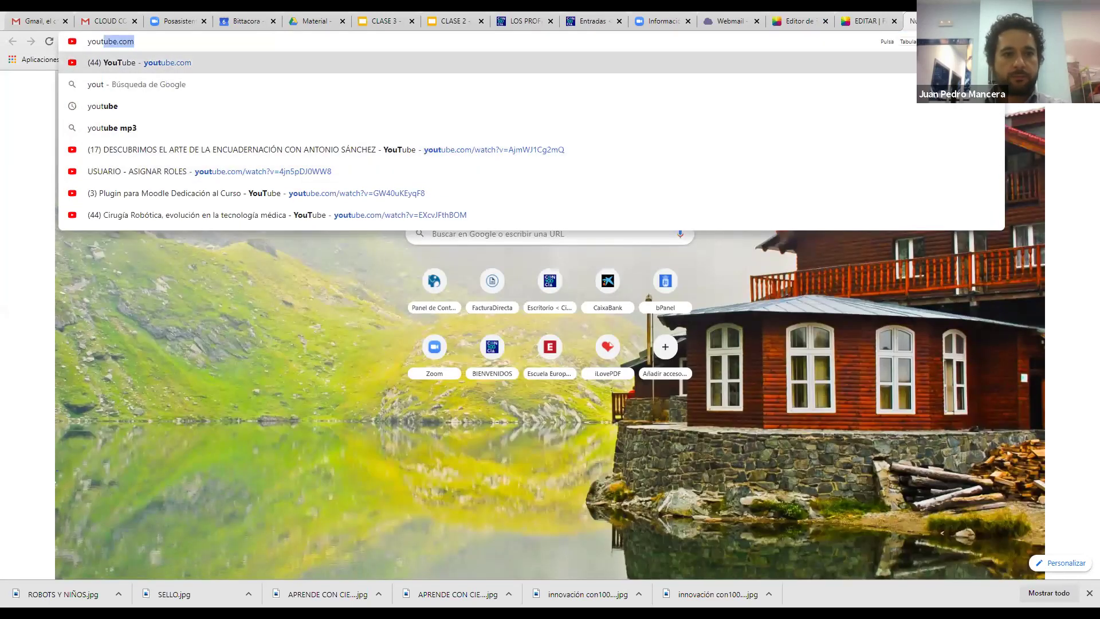
key(Return)
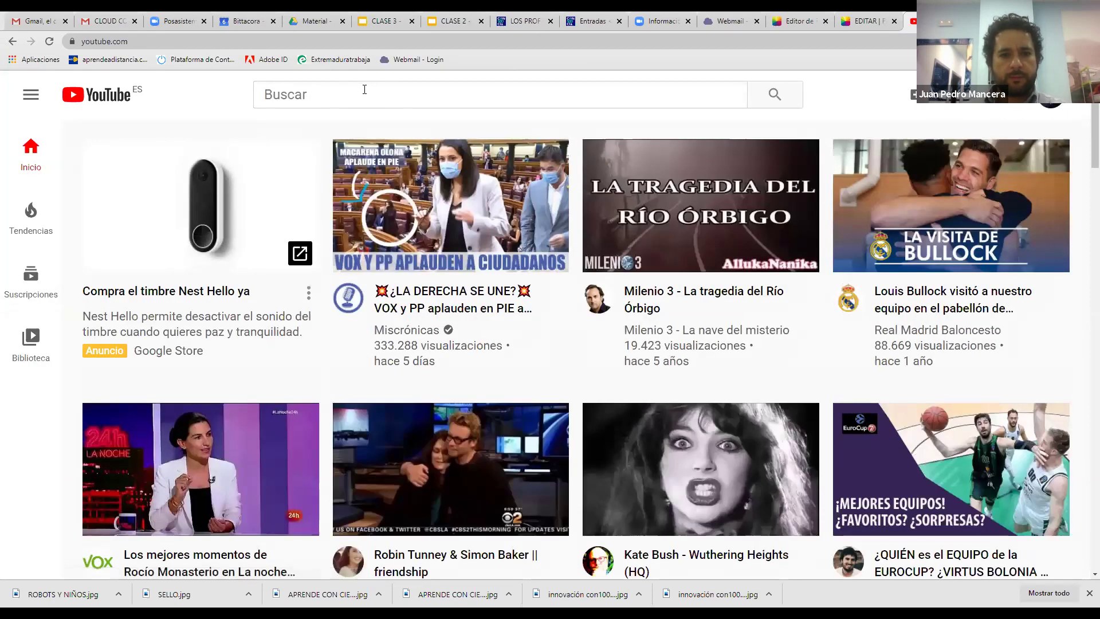
Search YouTube for 'cloud computing' using the search suggestion
click(364, 89)
text(b)
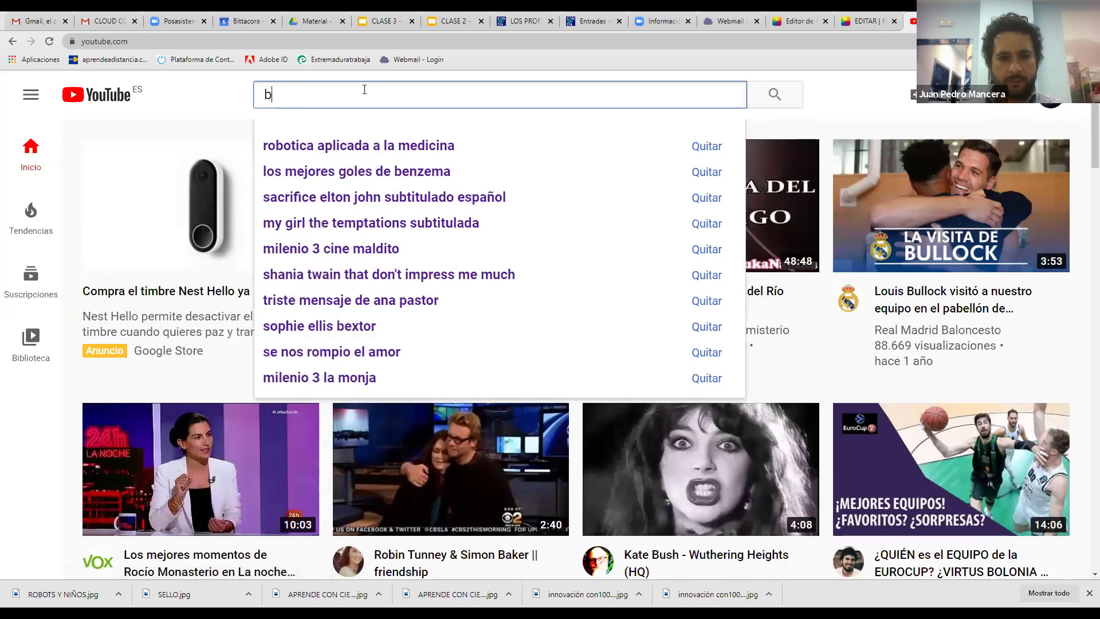
text(loq)
key(BackSpace)
key(BackSpace)
key(BackSpace)
key(BackSpace)
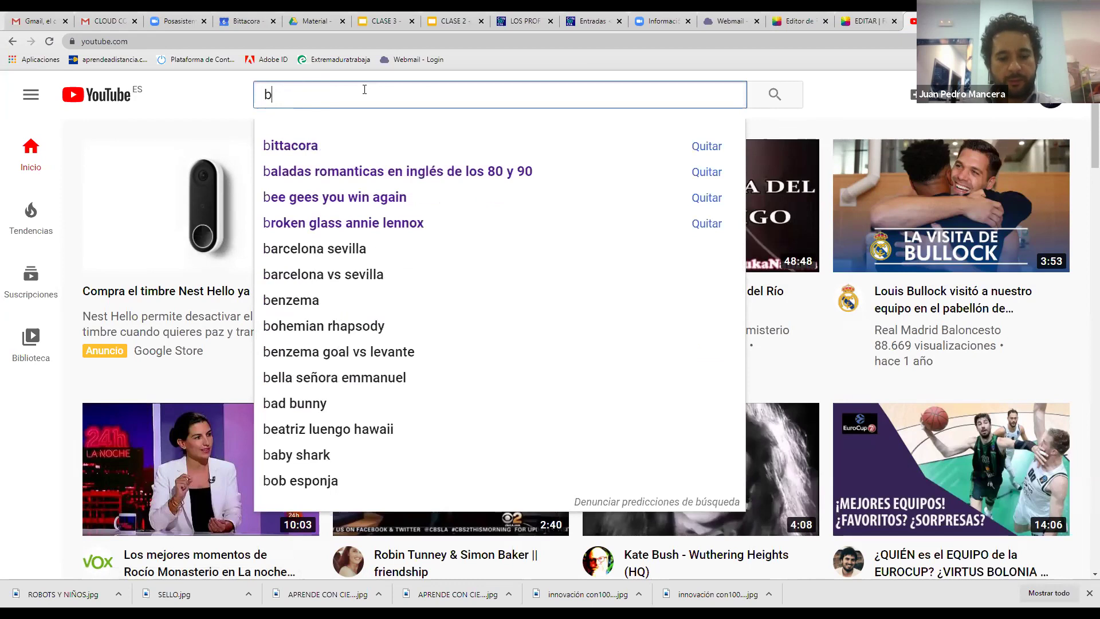
text(cloud)
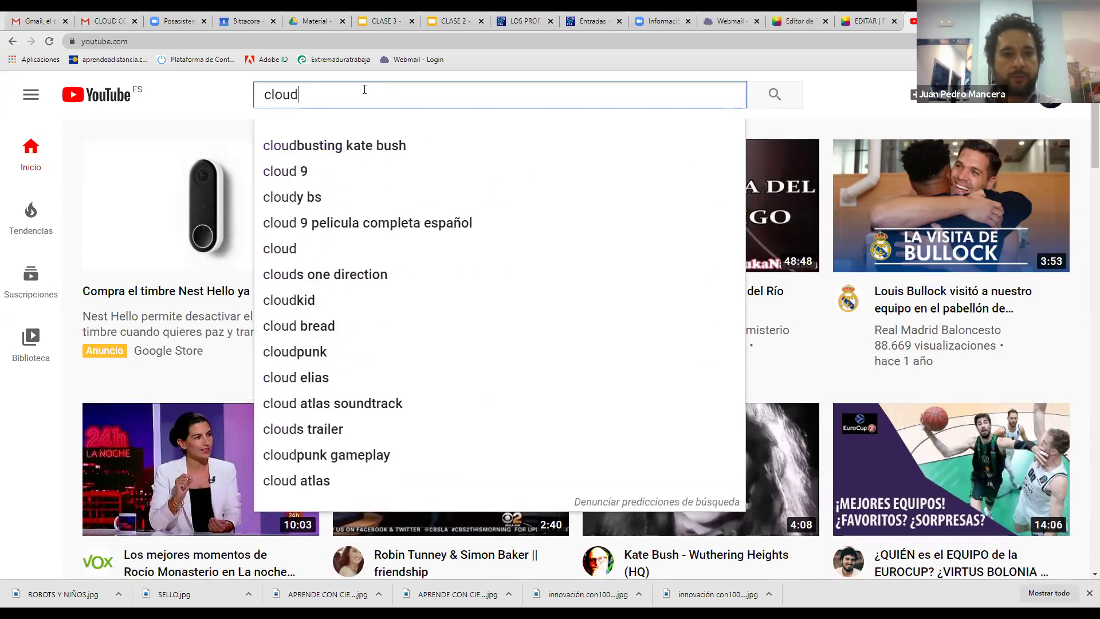
text( c)
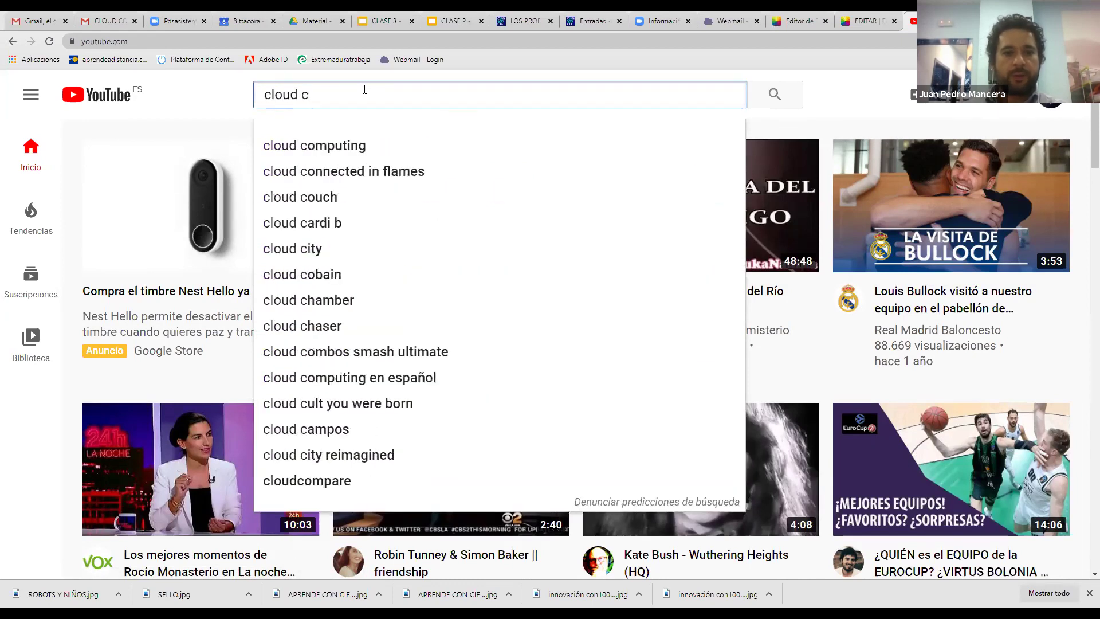
key(Down)
key(Return)
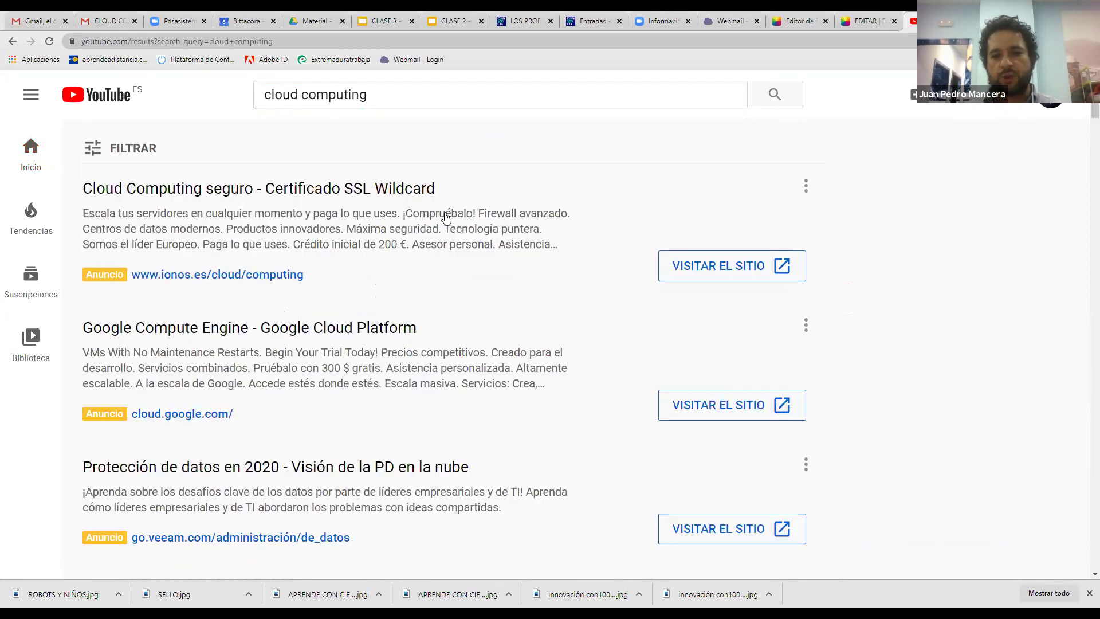
Check and close an advertised result, then search for 'cloud computing en español'
click(144, 191)
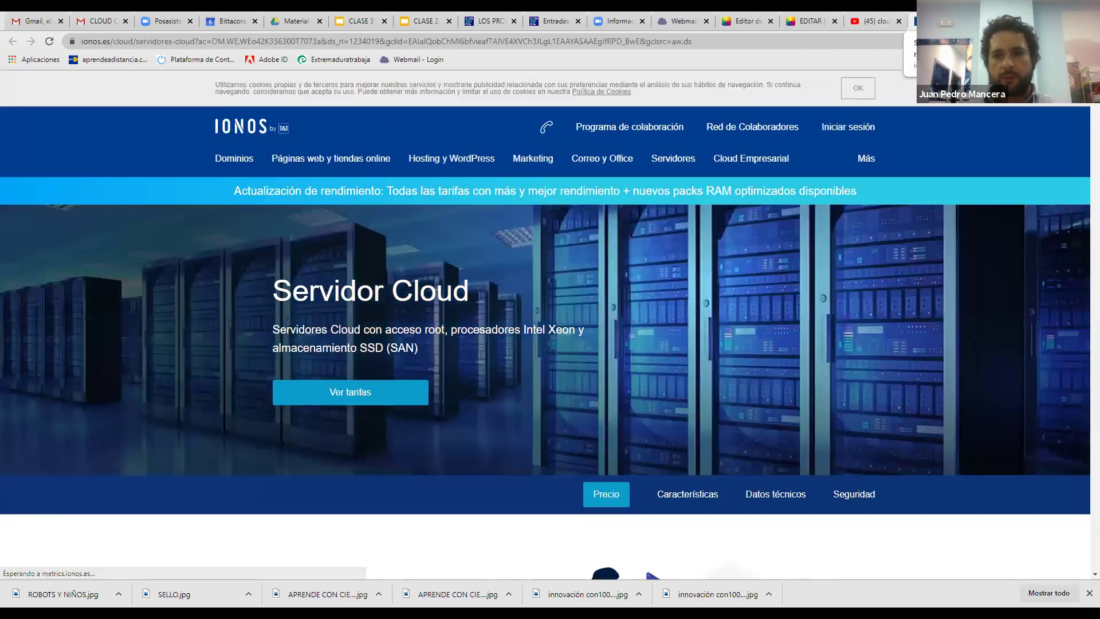
key(ctrl+w)
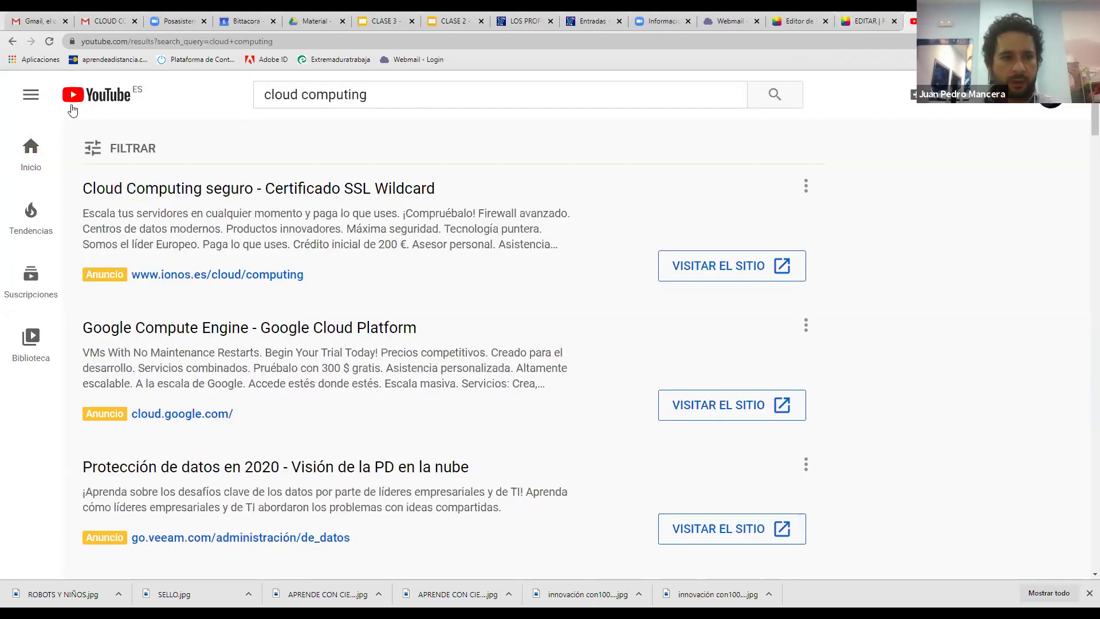
click(31, 153)
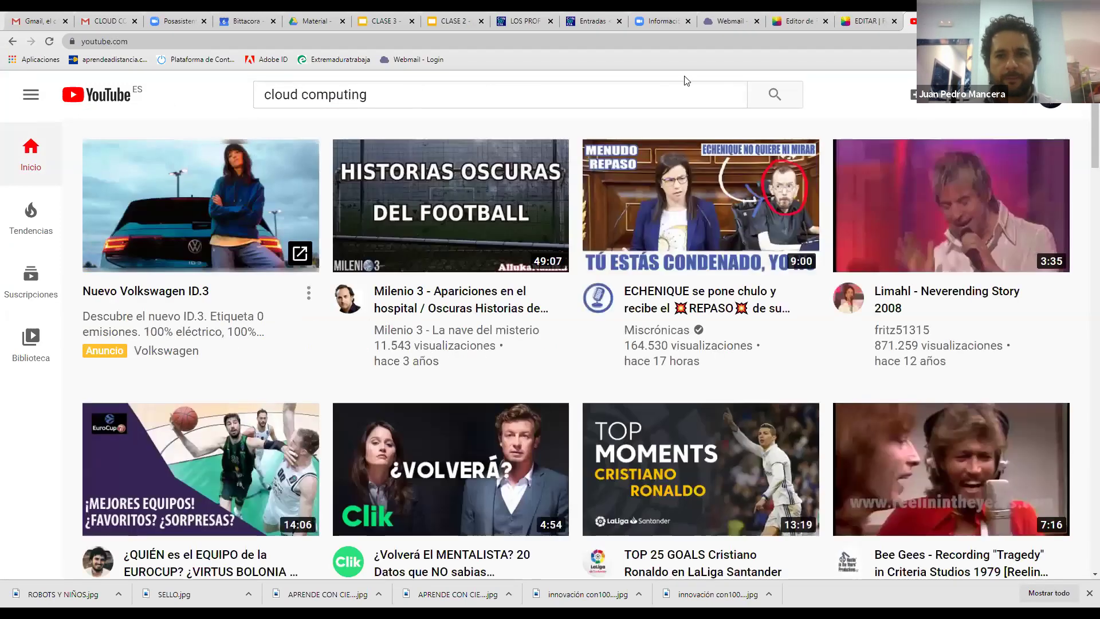
click(775, 96)
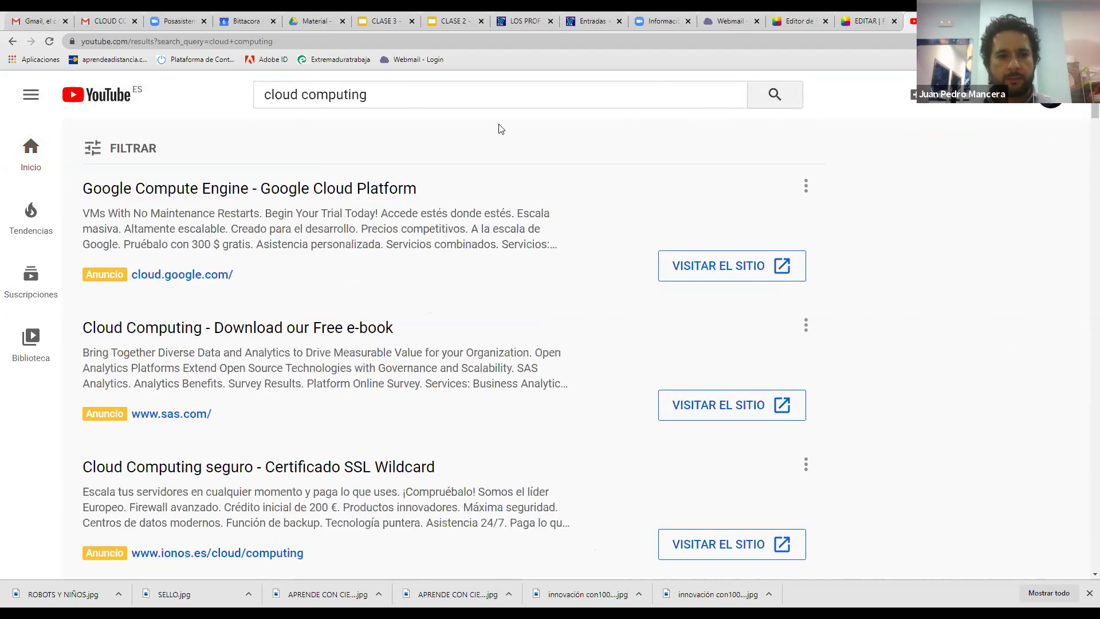
scroll(503, 133, down, 1)
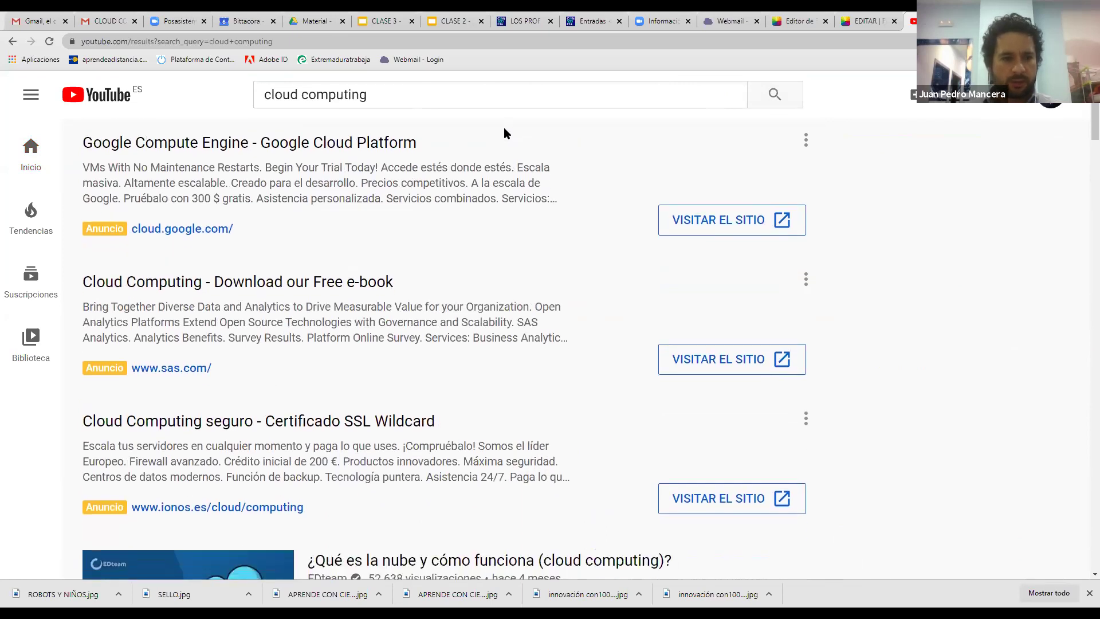
click(461, 102)
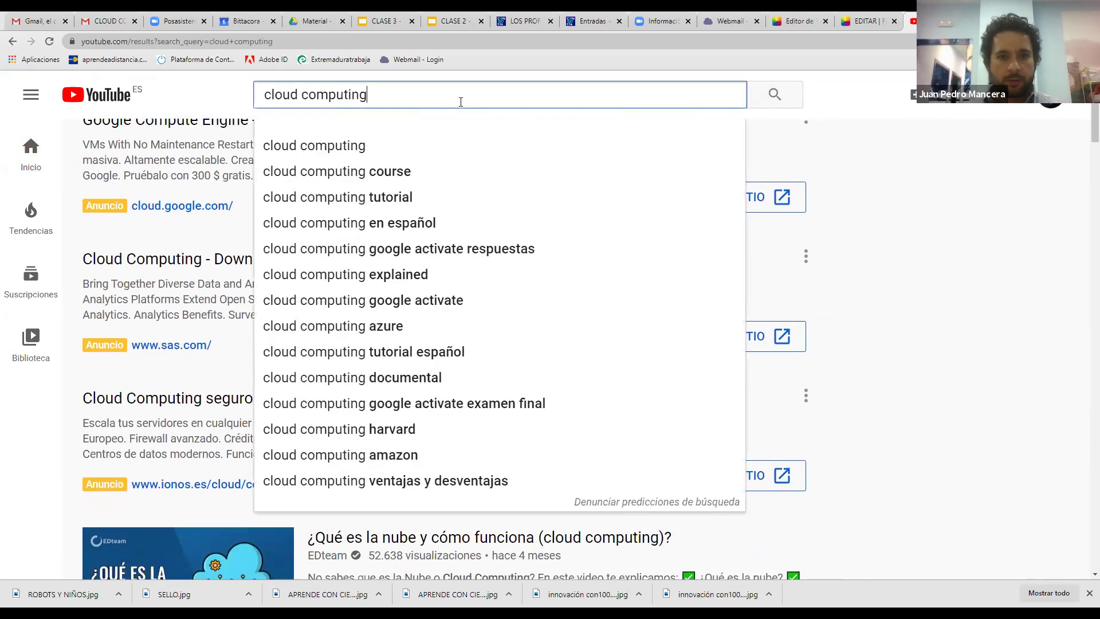
key(Down)
key(Return)
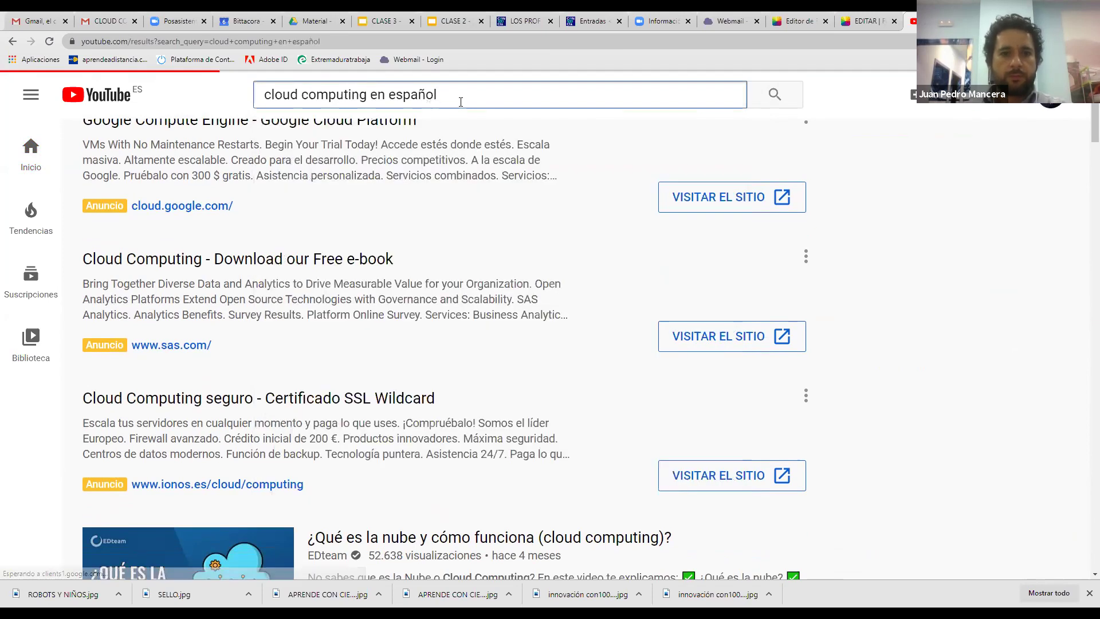
Return to the YouTube home page and search for 'tutorial cloud'
click(26, 147)
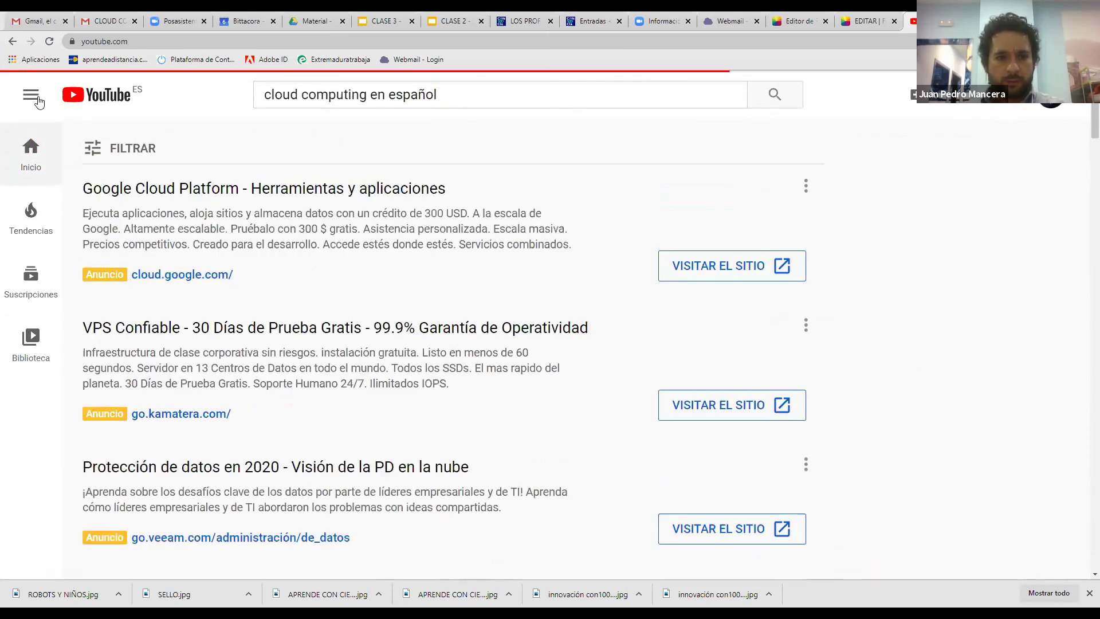
click(38, 102)
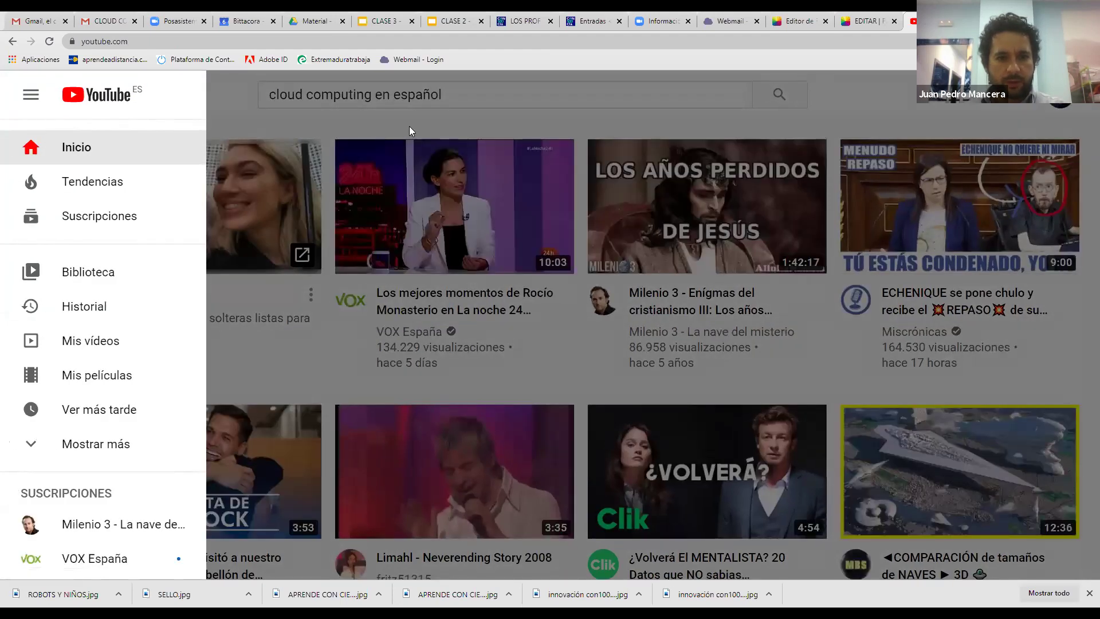
click(461, 96)
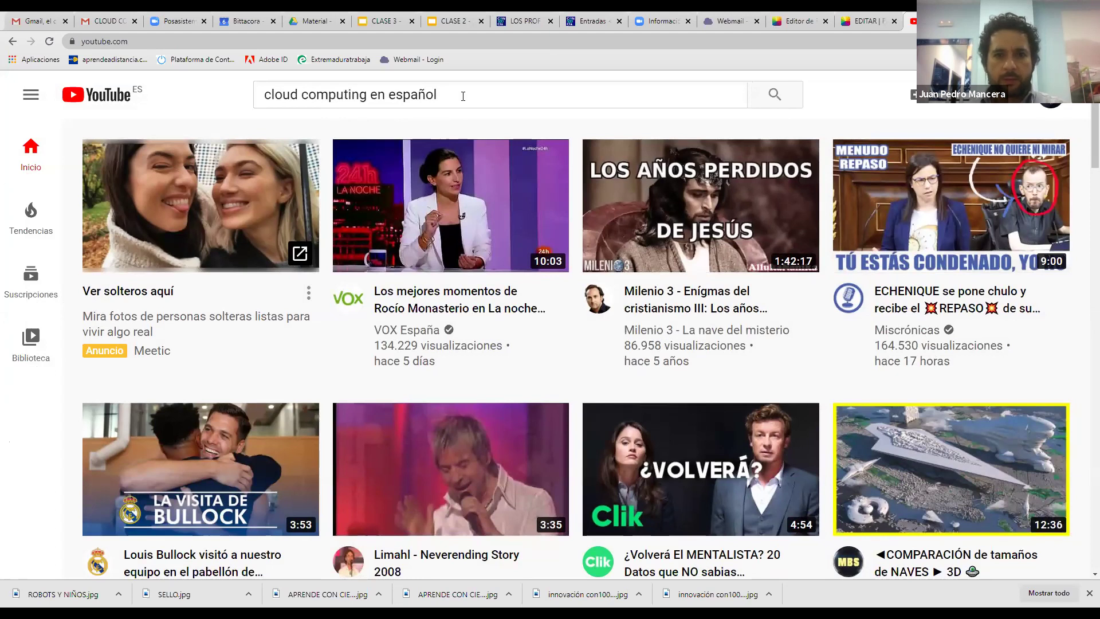
click(706, 87)
drag(487, 83, 211, 120)
text(t)
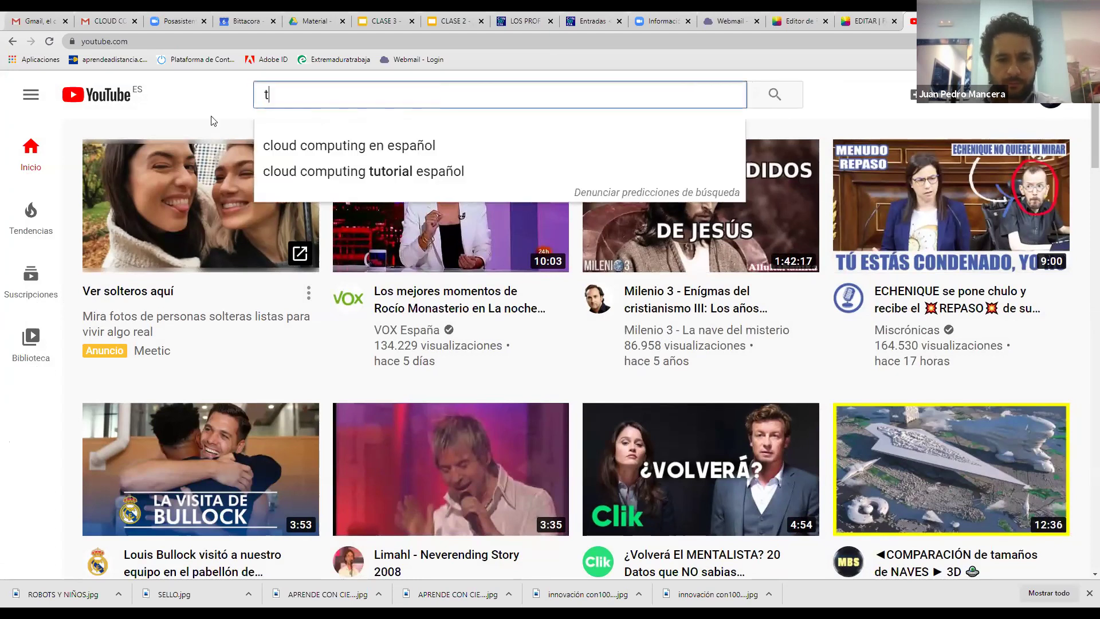
text(utorial cloud)
key(Return)
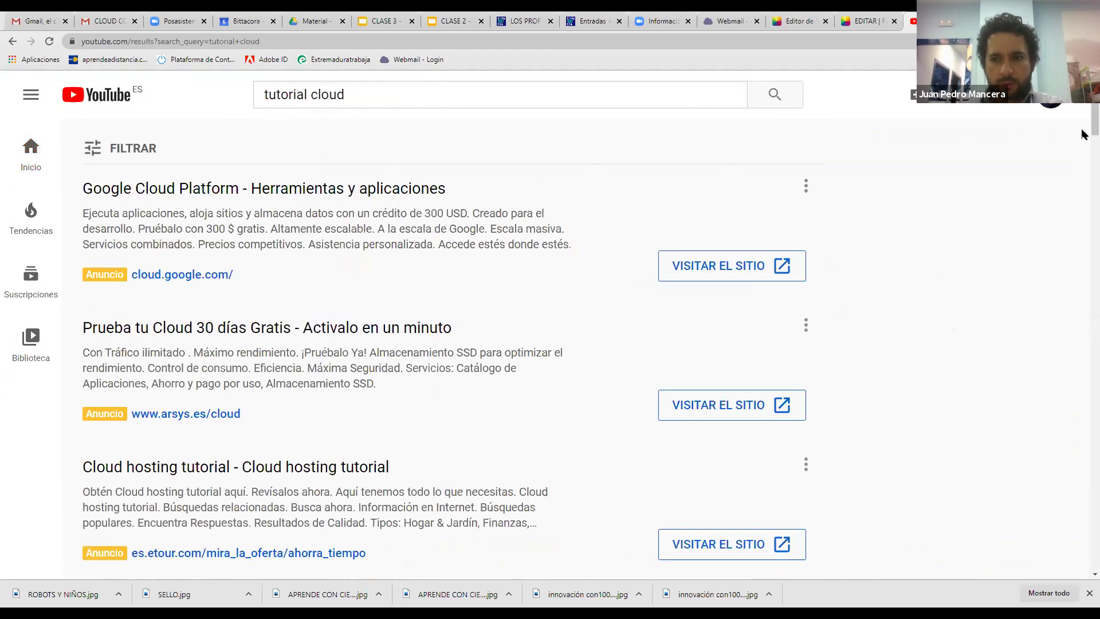
Play Simplilearn's Cloud Computing Tutorial For Beginners playlist from the results
drag(1083, 118, 1083, 178)
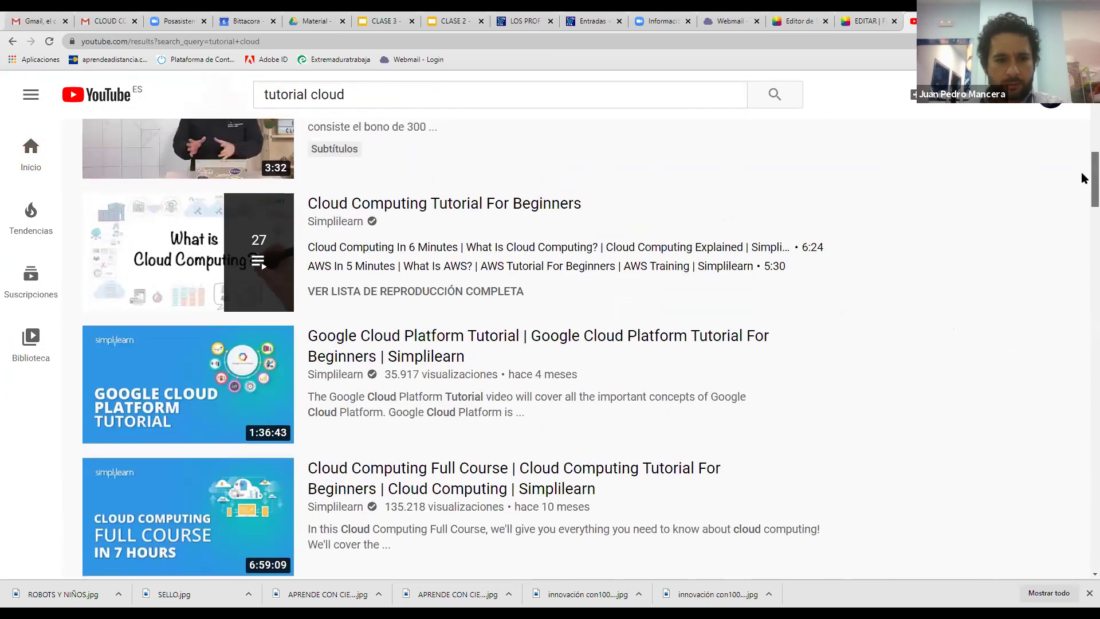
scroll(1082, 173, up, 3)
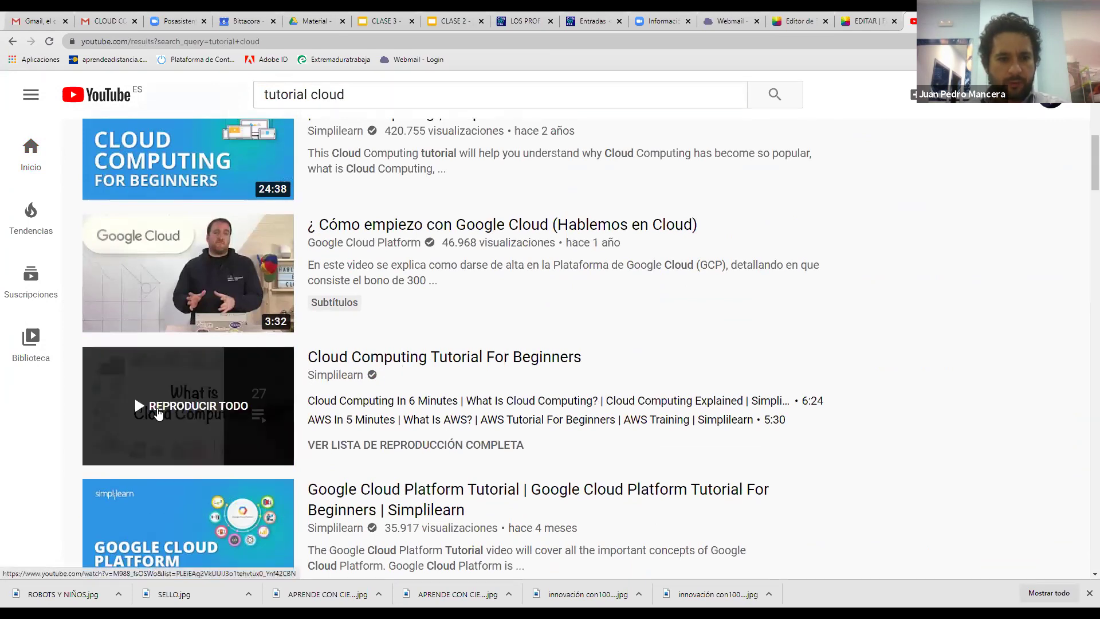
click(189, 158)
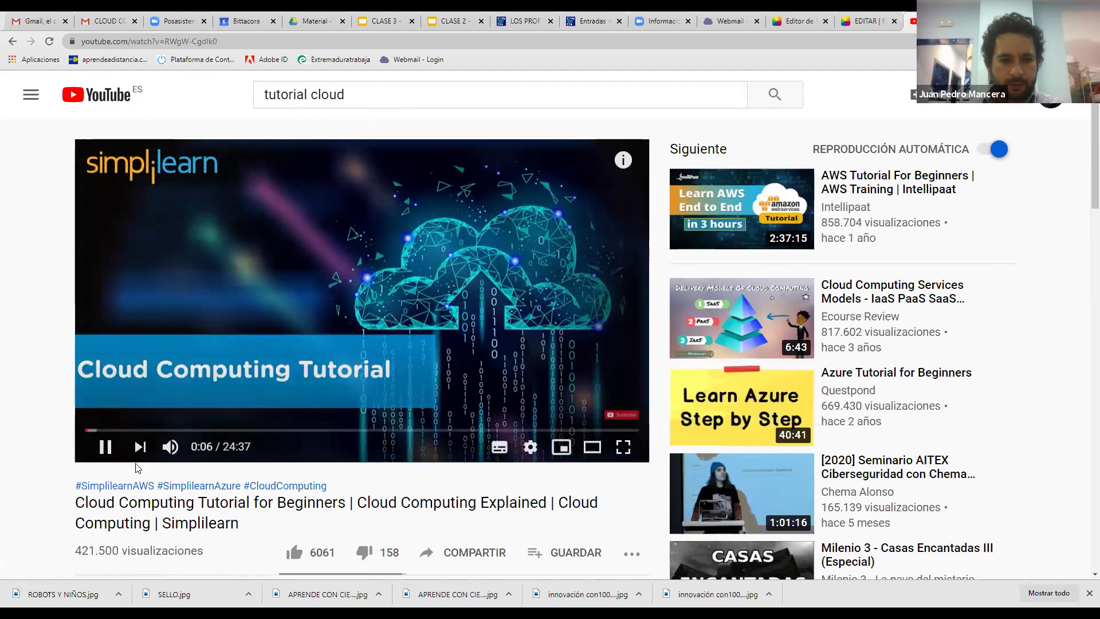
Mute the Simplilearn tutorial and copy its iframe code from Compartir > Insertar
click(171, 446)
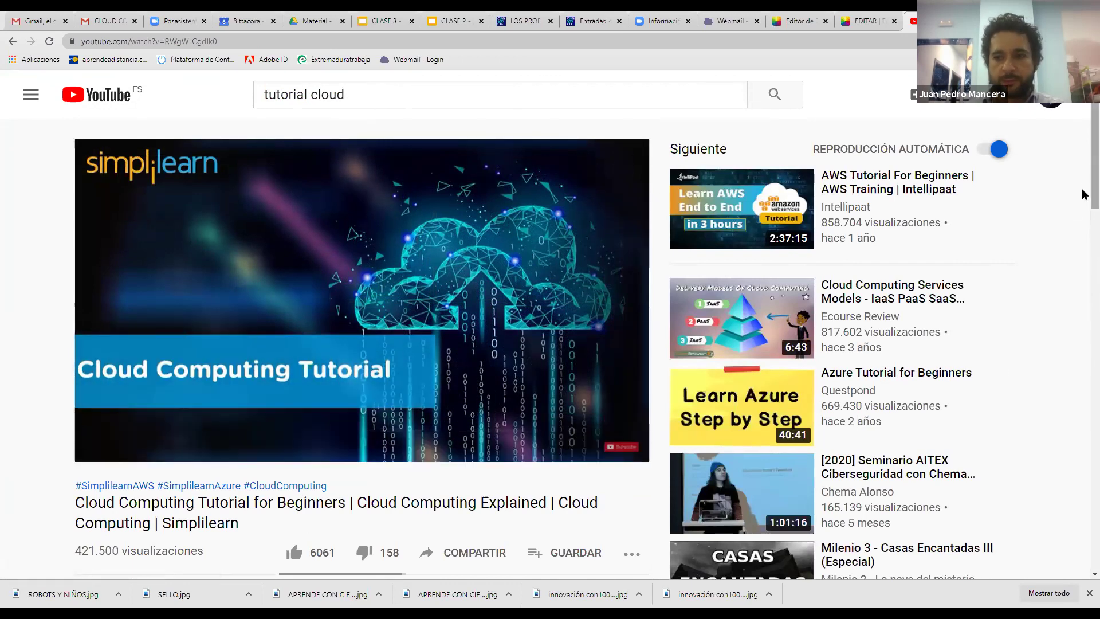
scroll(1082, 190, down, 2)
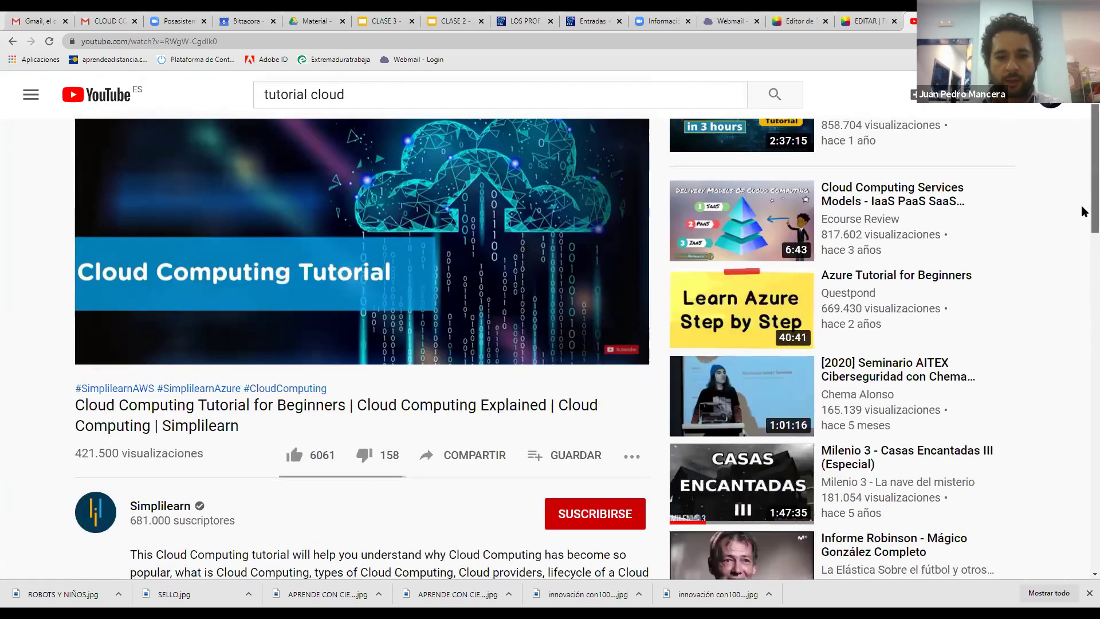
click(454, 462)
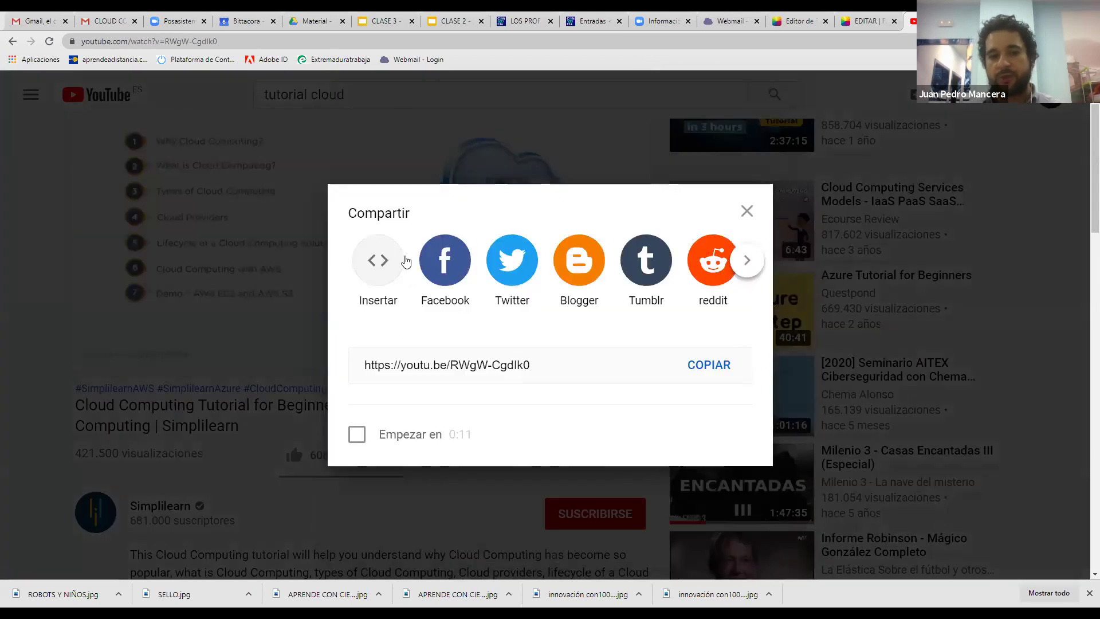
click(402, 255)
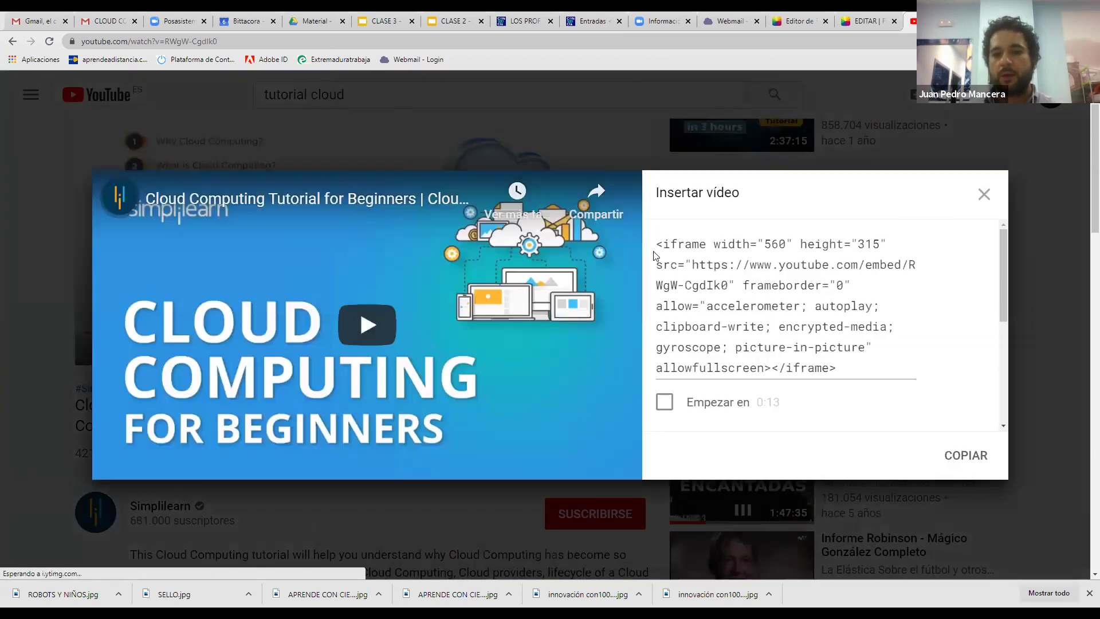
drag(658, 247, 860, 369)
key(ctrl+c)
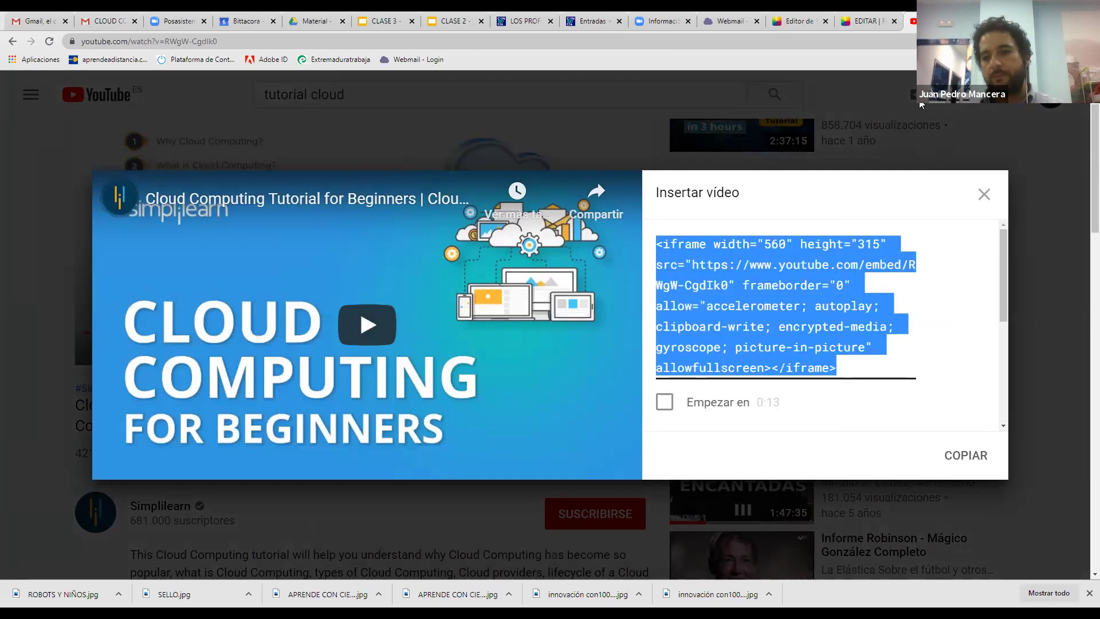
click(983, 195)
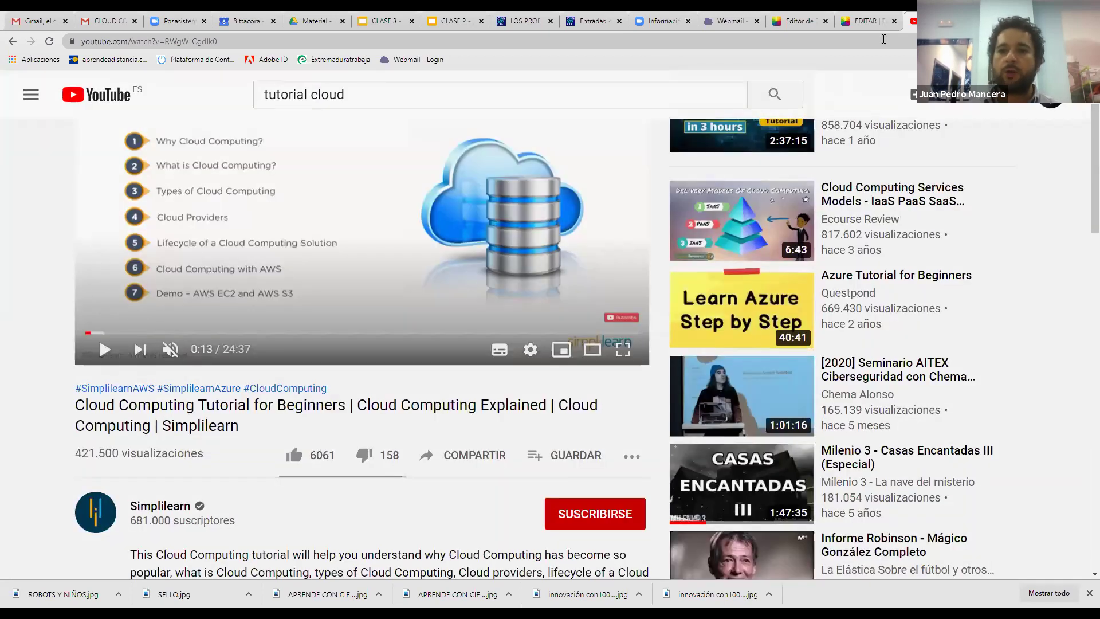
Replace the CONTACTO page's HTML with the YouTube embed code and click Actualizar
click(557, 17)
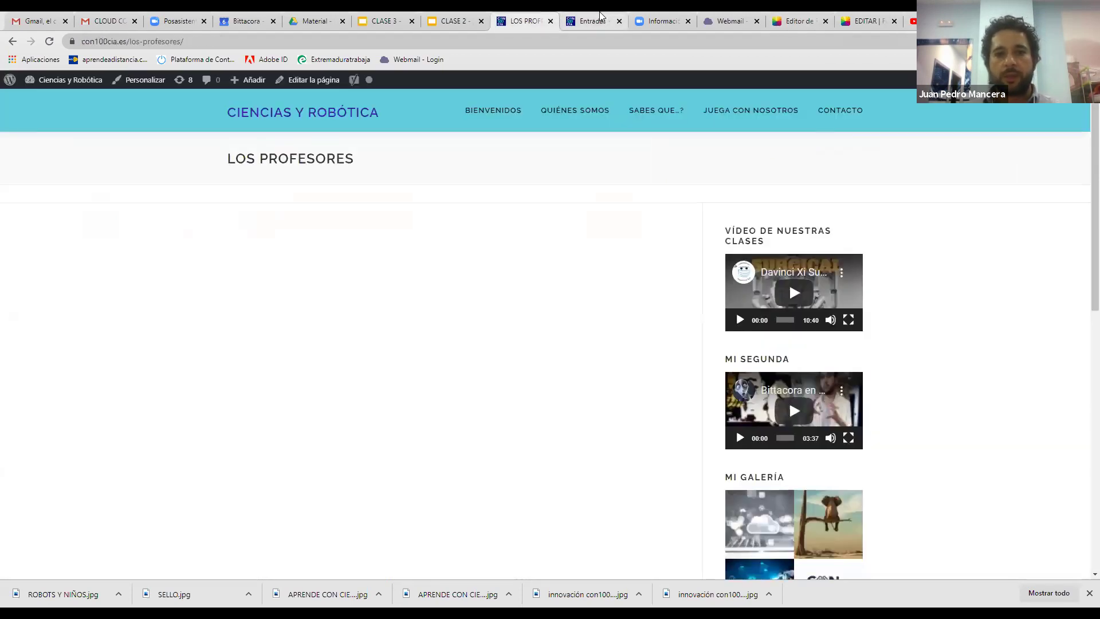
click(601, 16)
click(46, 246)
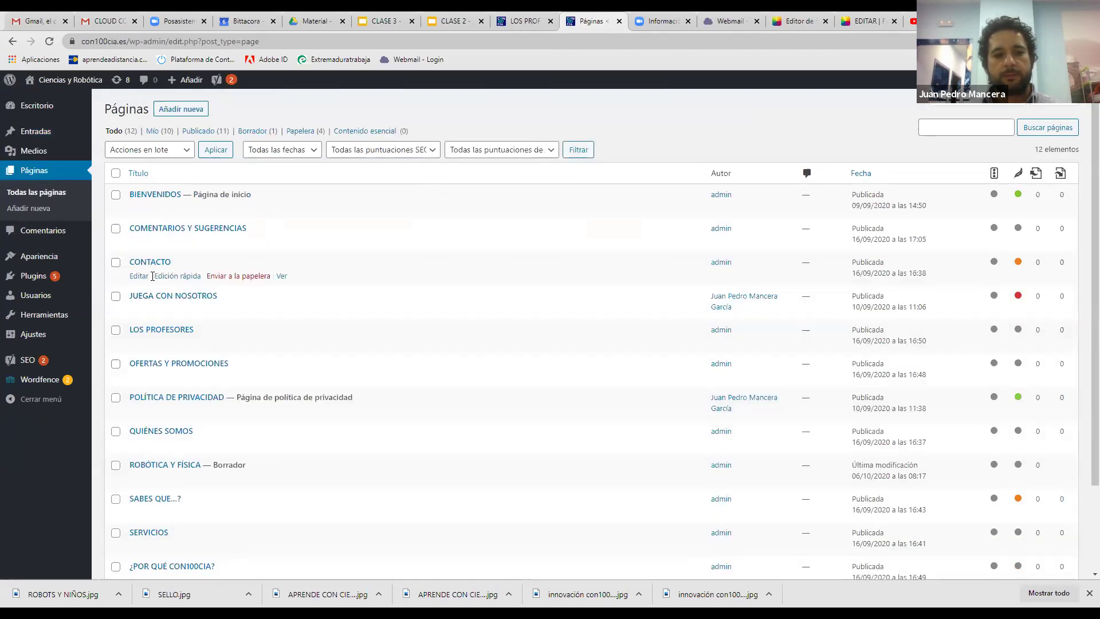
click(139, 278)
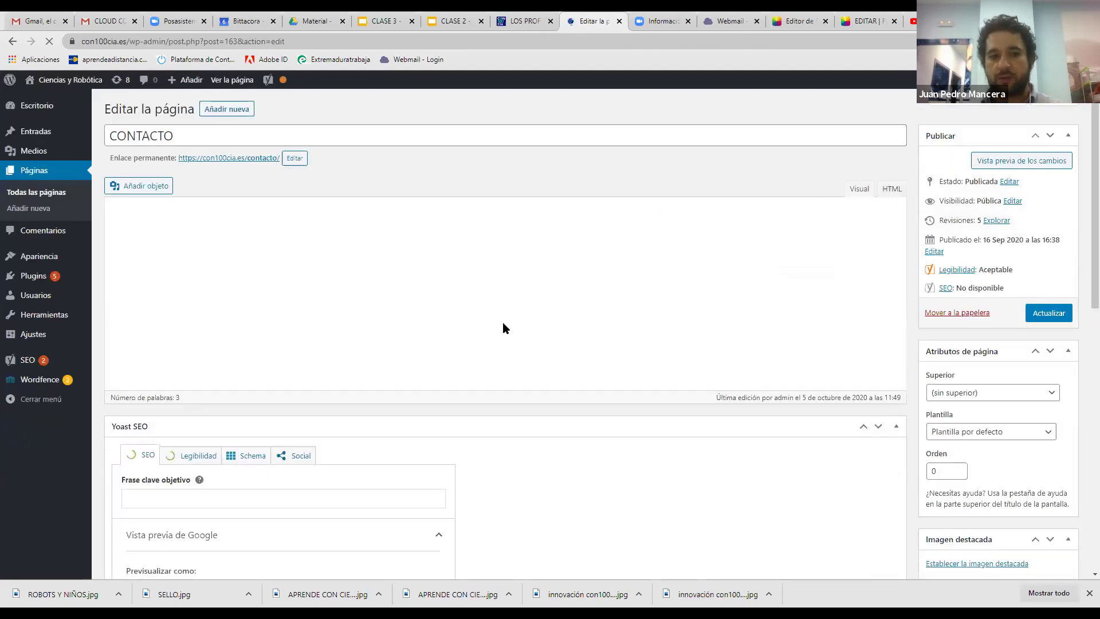
drag(536, 318, 91, 233)
key(ctrl+v)
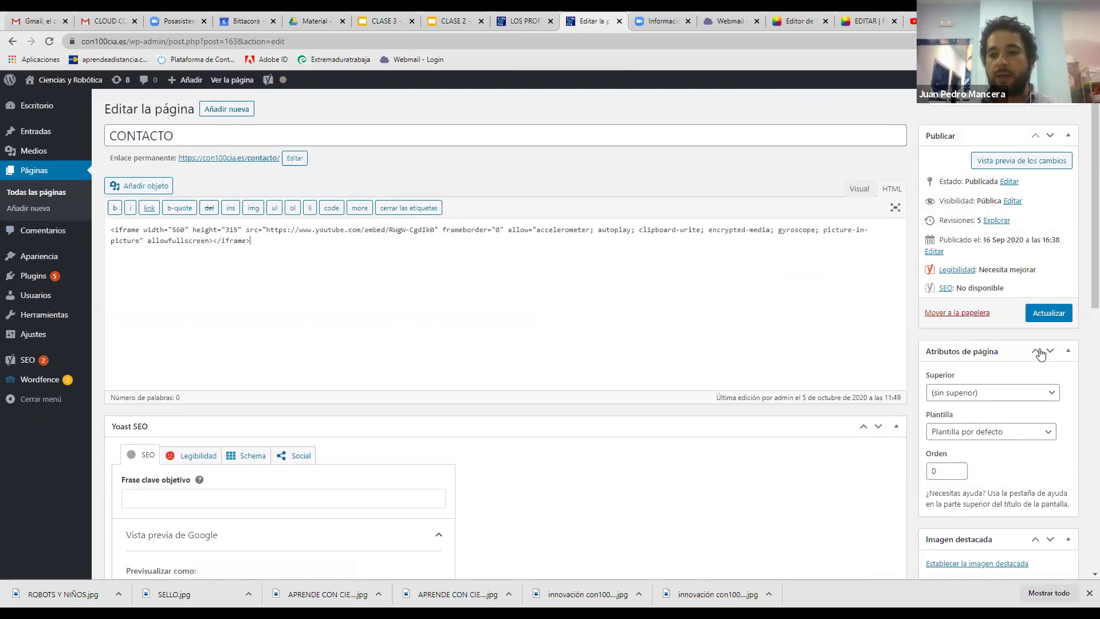
click(1049, 313)
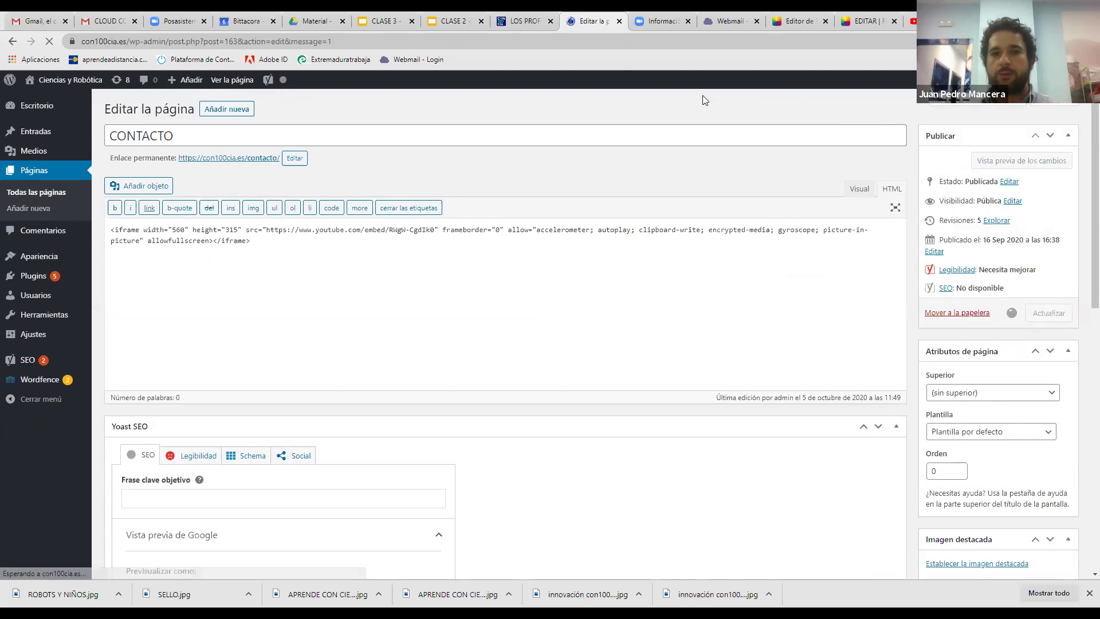
Check the embedded video on the live Contacto page, then return to the YouTube tab
key(ctrl+shift+Tab)
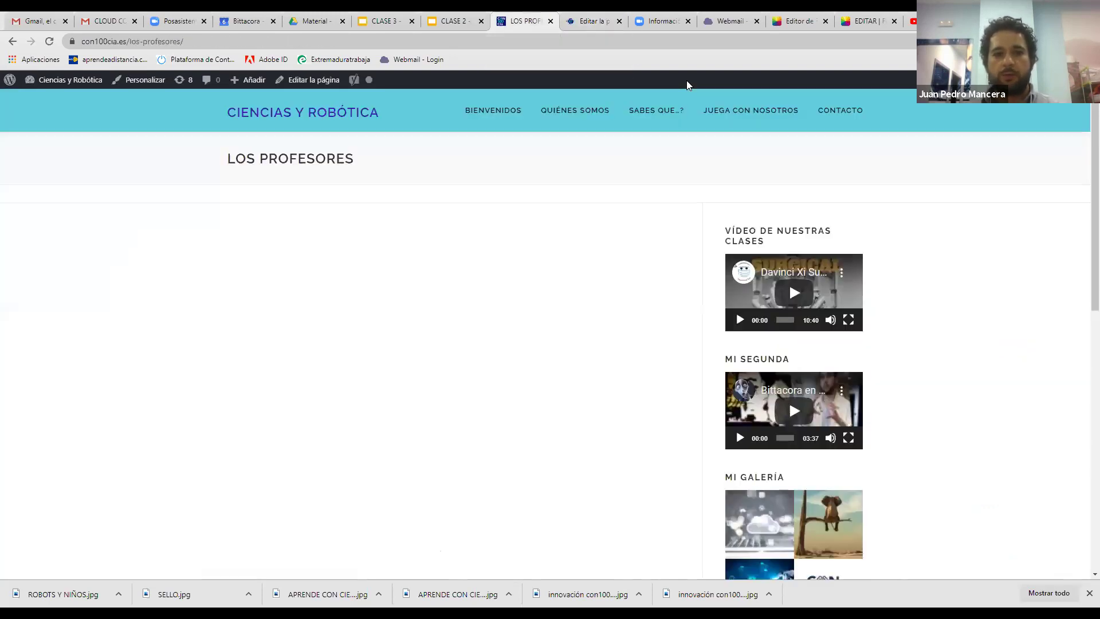
click(837, 111)
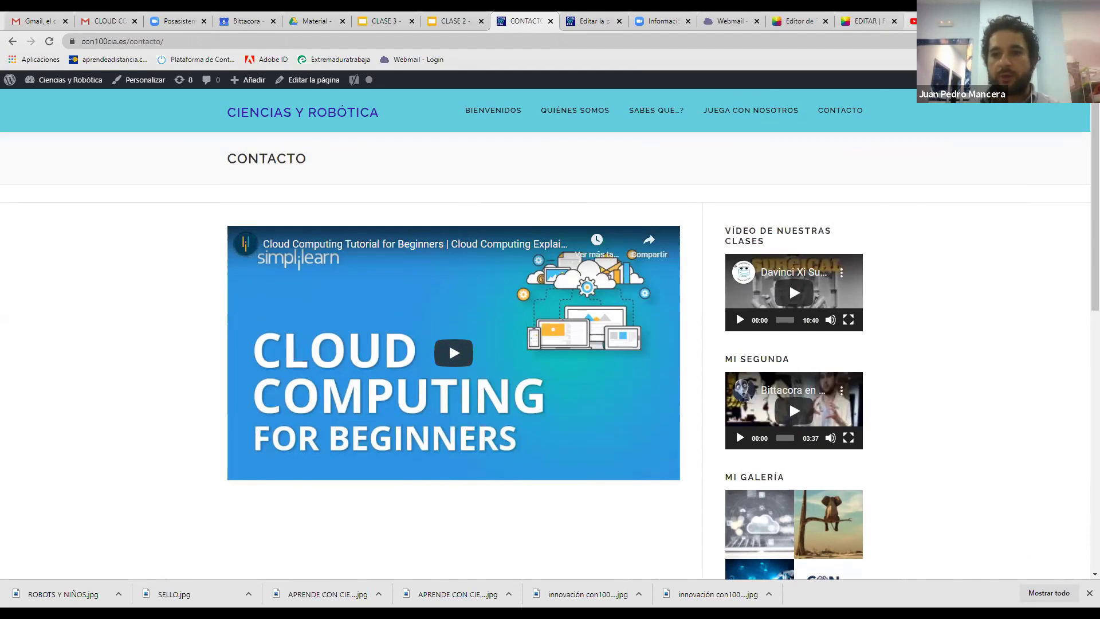
key(ctrl+9)
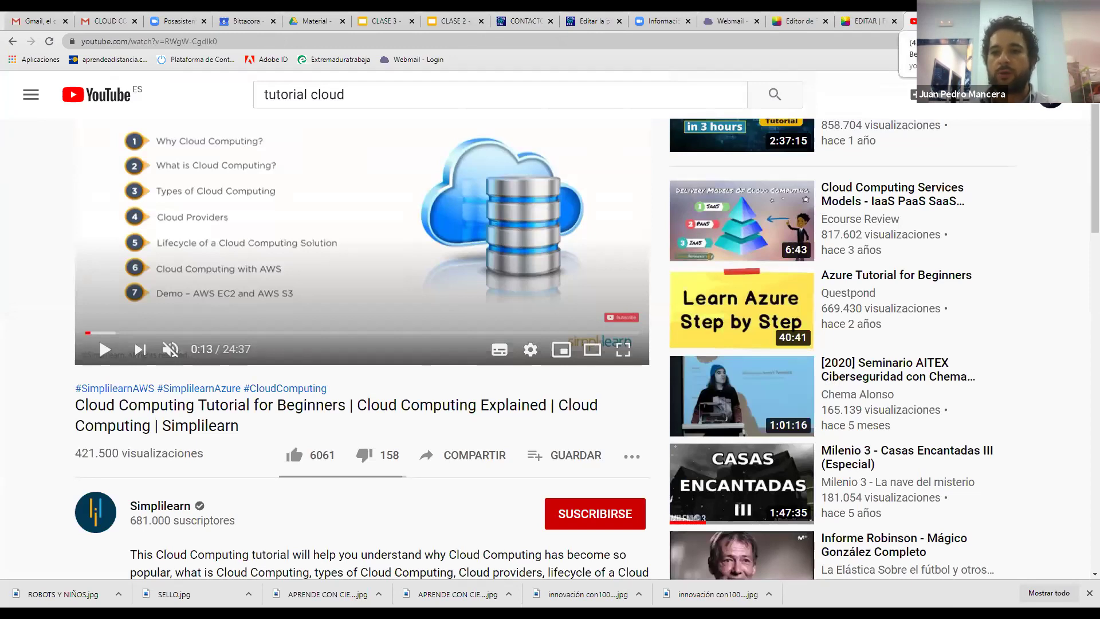
Close YouTube and advance the CLASE 3 tools slide to reveal the Trello - Planner row
key(ctrl+w)
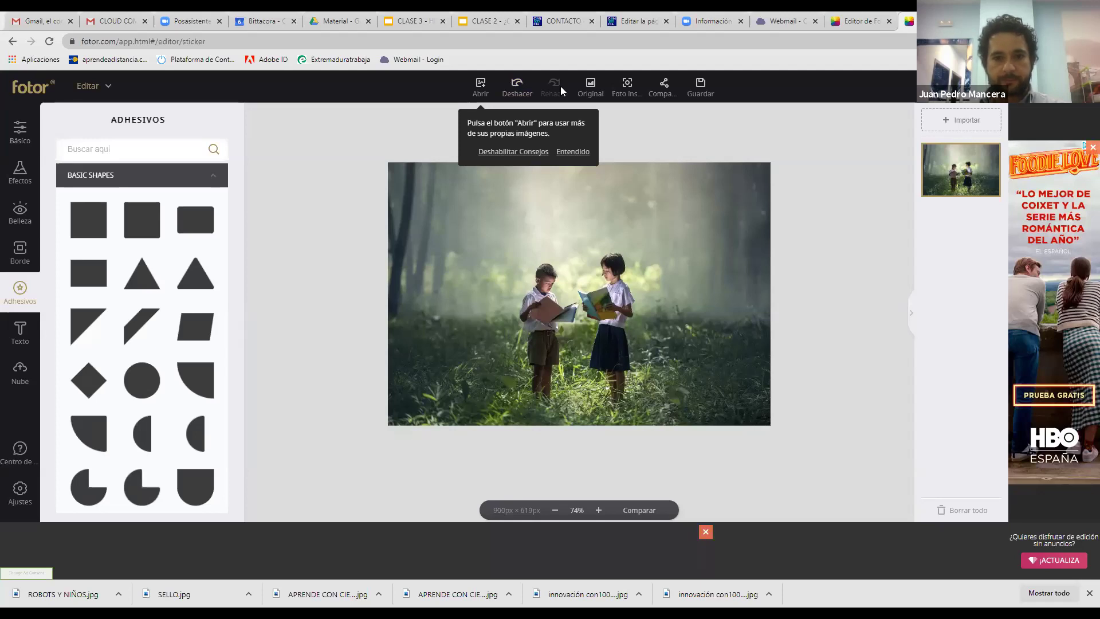
click(484, 21)
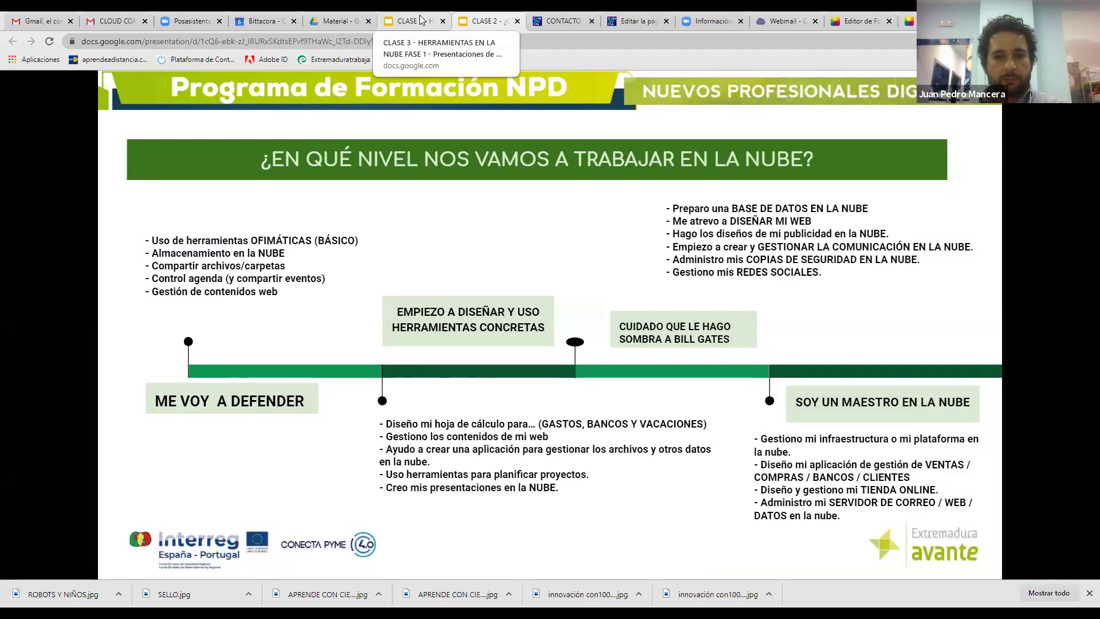
click(421, 21)
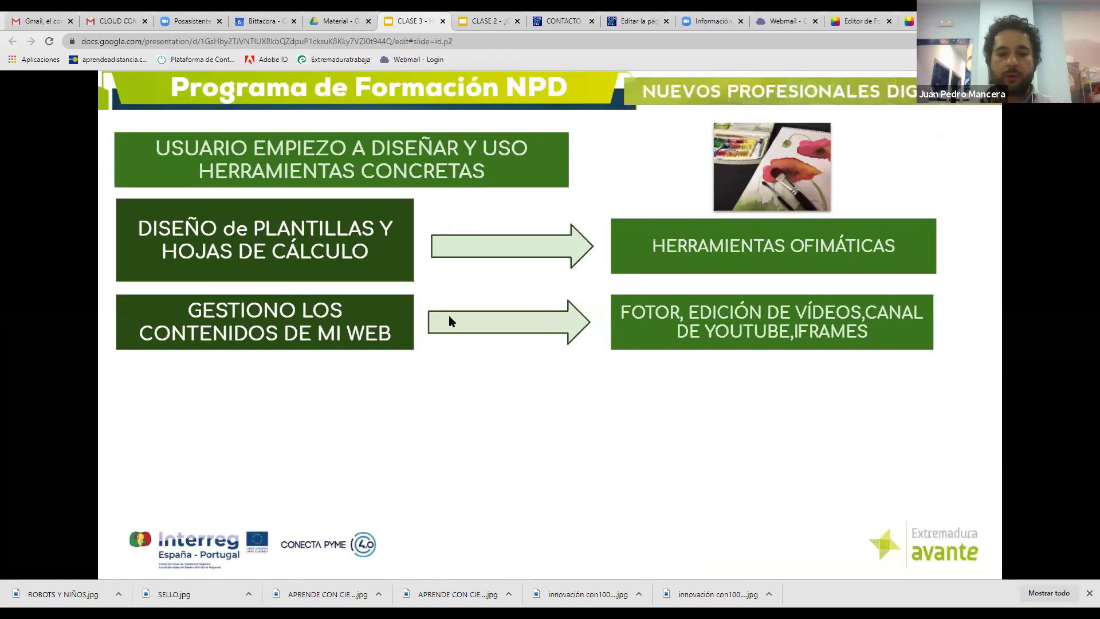
key(Right)
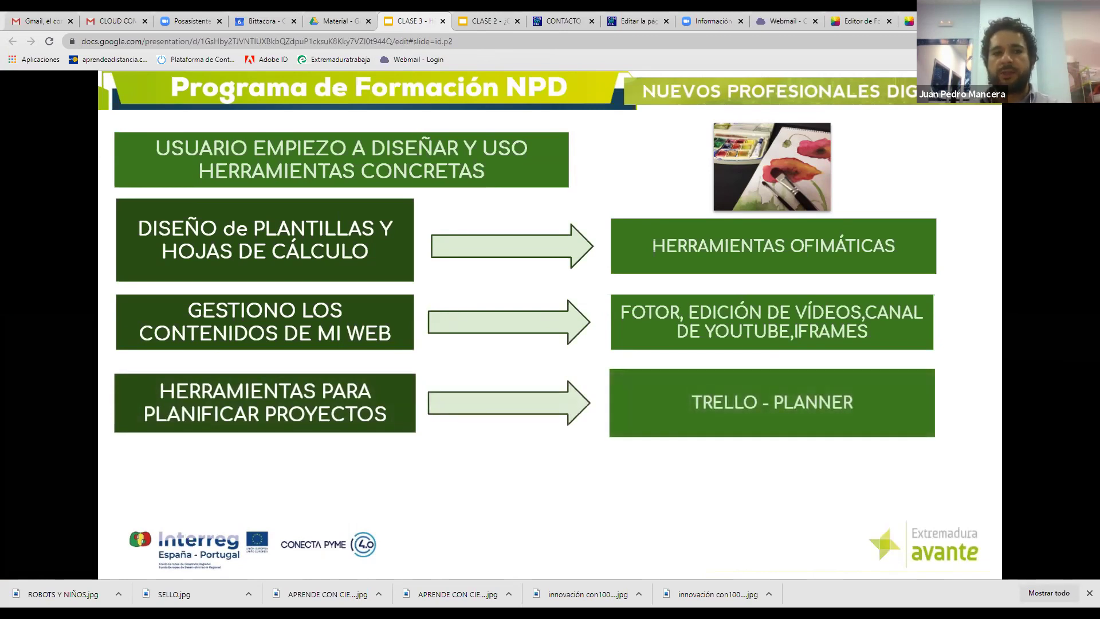
Open a new browser tab and go to the Trello Formación board address
key(ctrl+t)
text(trello)
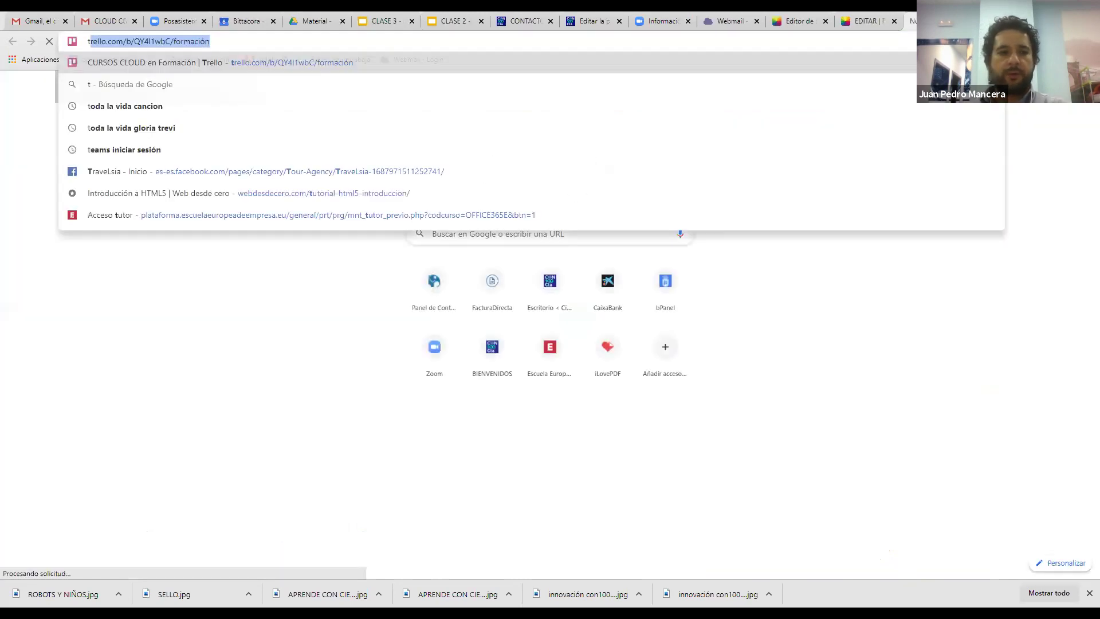
key(BackSpace)
key(Up)
key(Return)
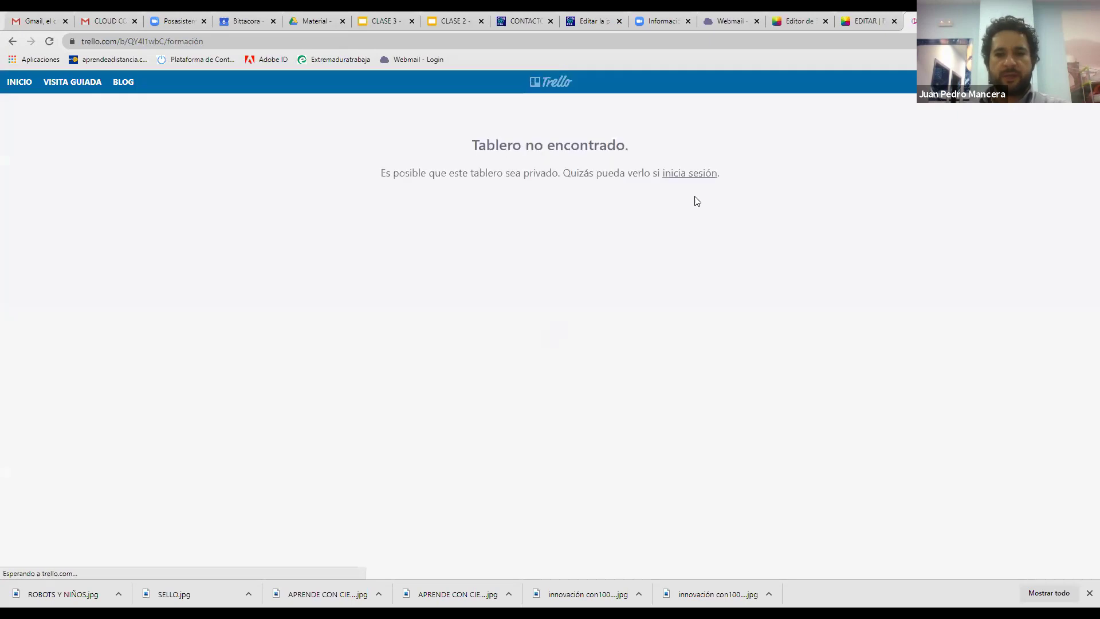
Sign in to Trello through Atlassian with the account e-mail and password
click(689, 172)
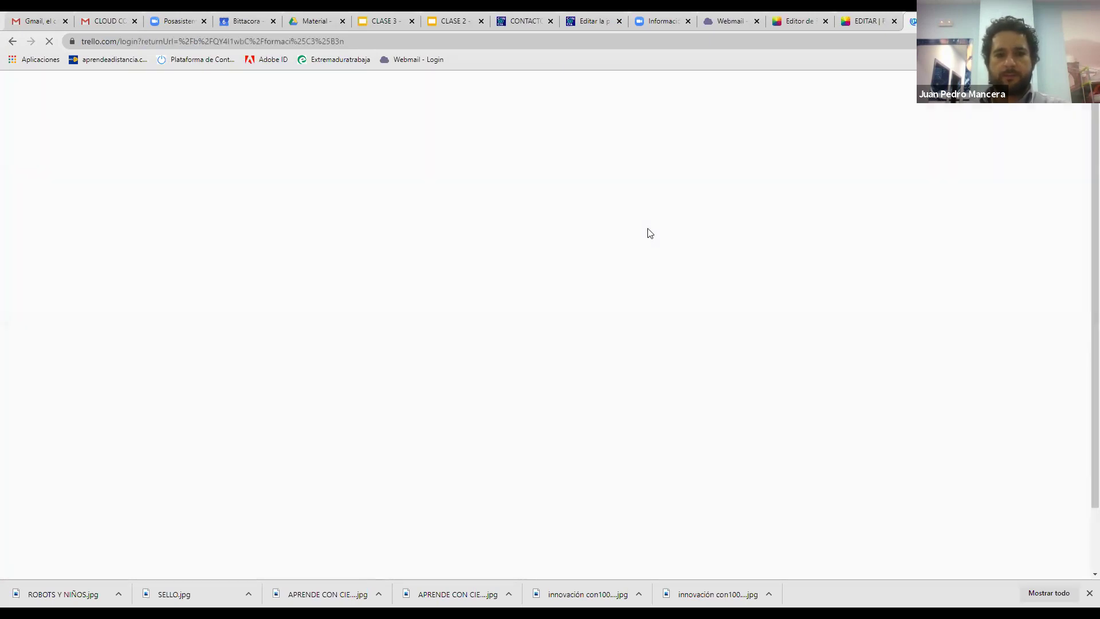
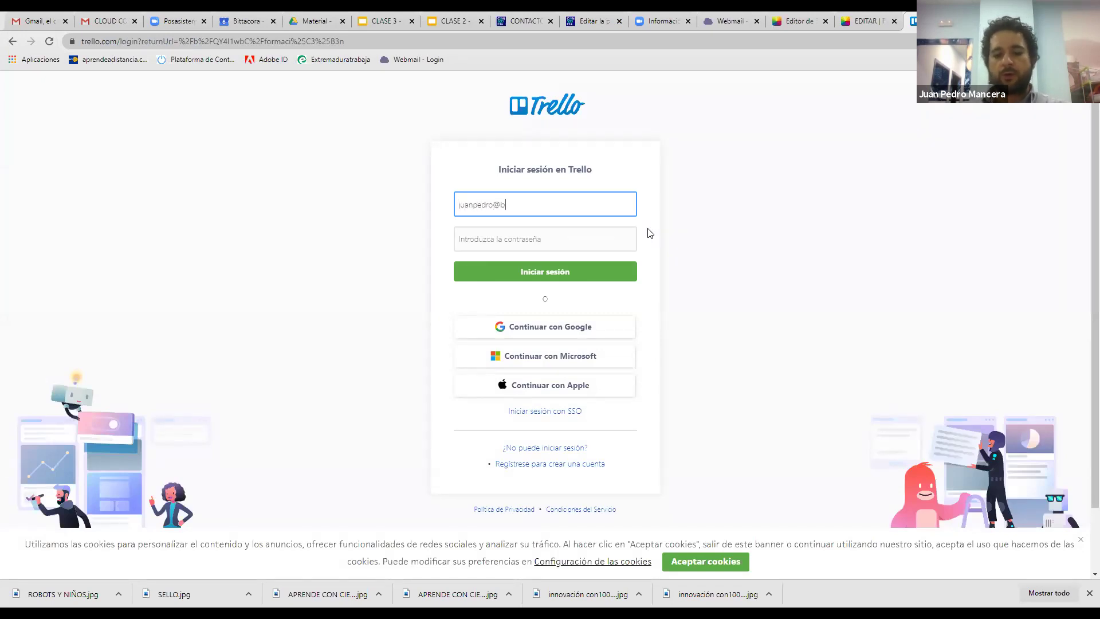
key(Tab)
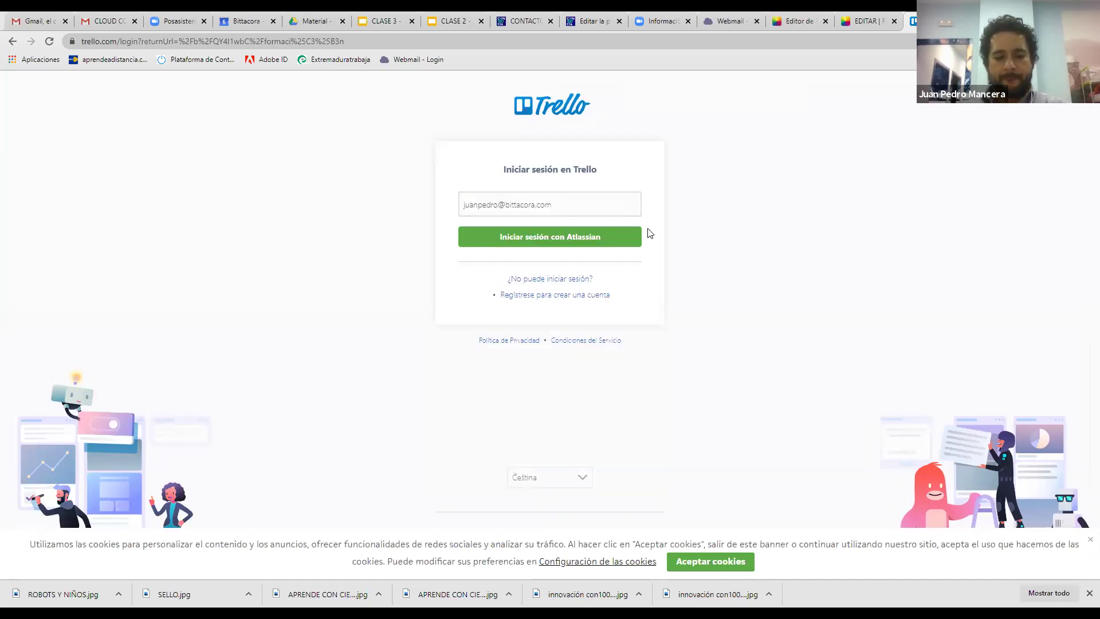
key(Return)
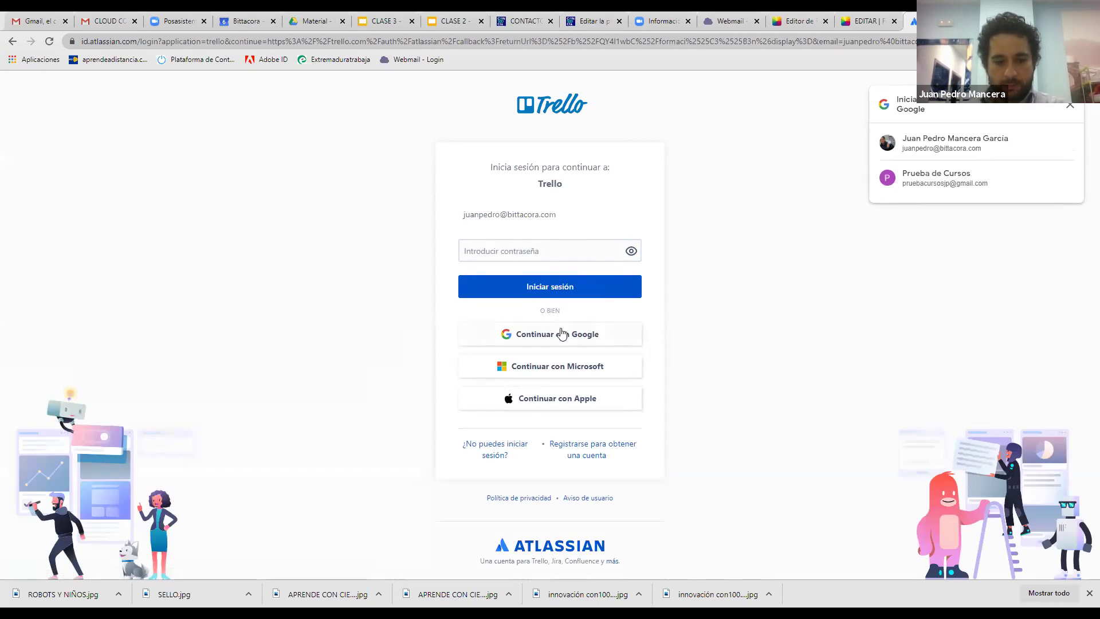
click(555, 249)
text(••)
key(Return)
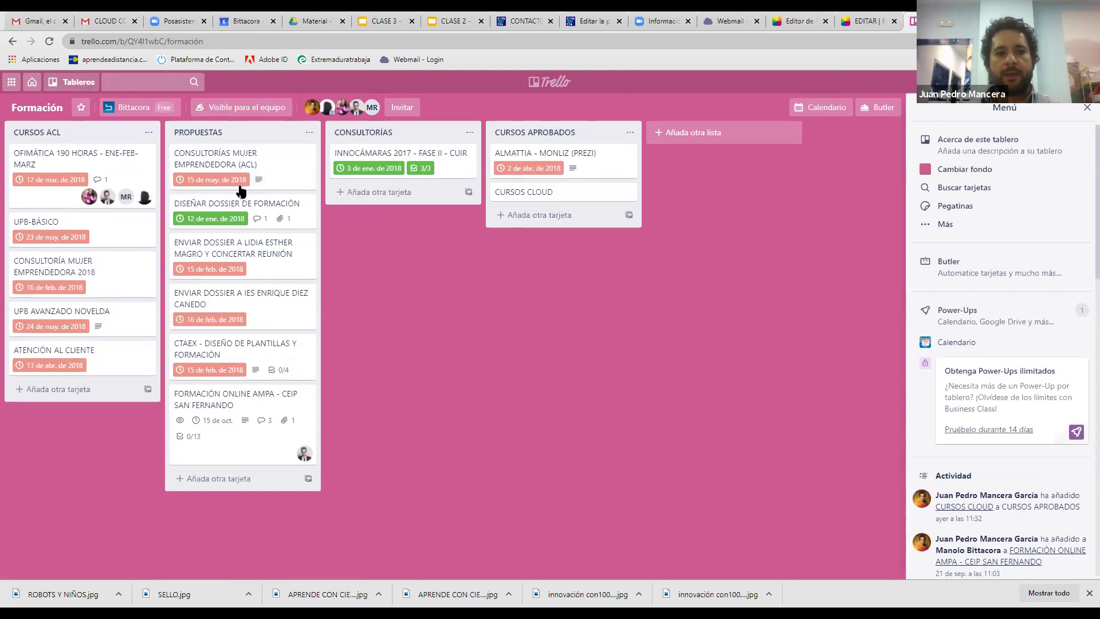
Open the CURSOS CLOUD card and post the comment 'clase día 30'
click(535, 193)
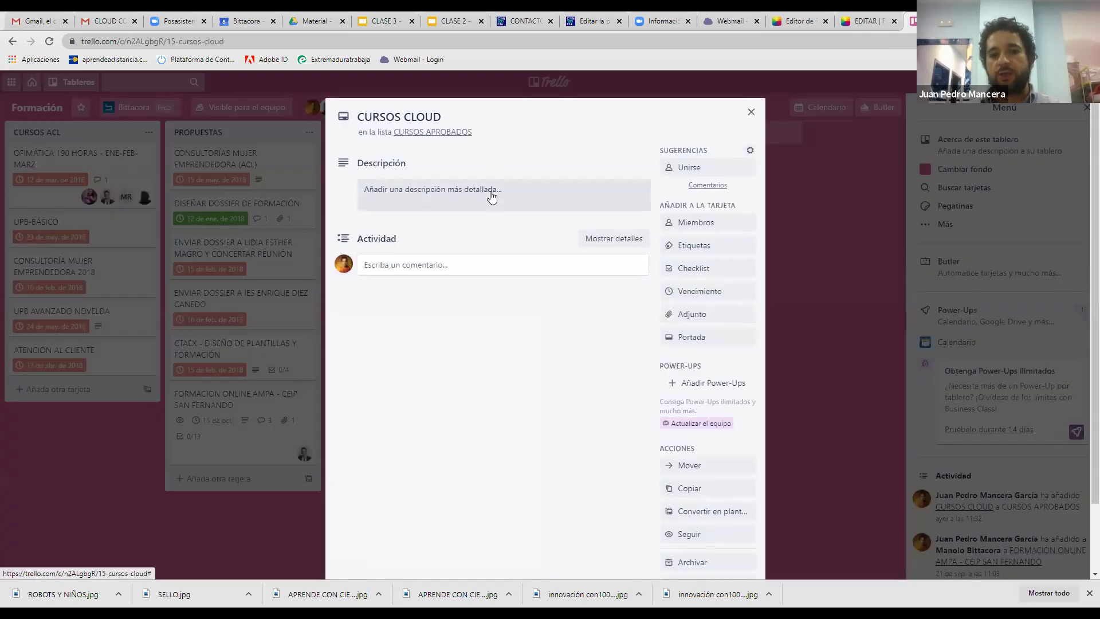
click(458, 264)
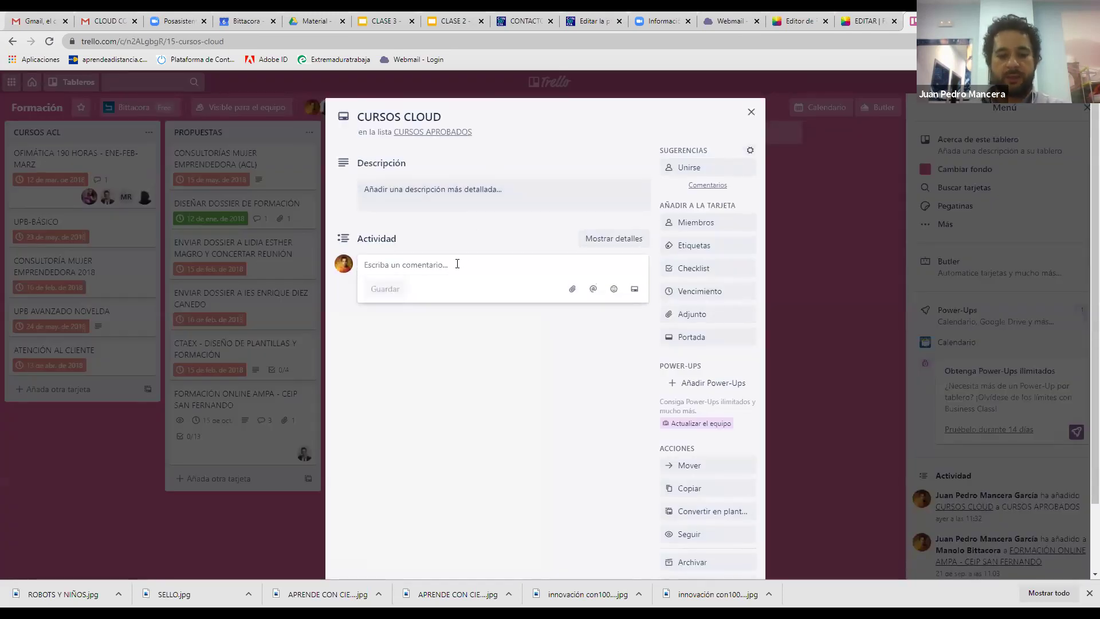
text(clase día 30)
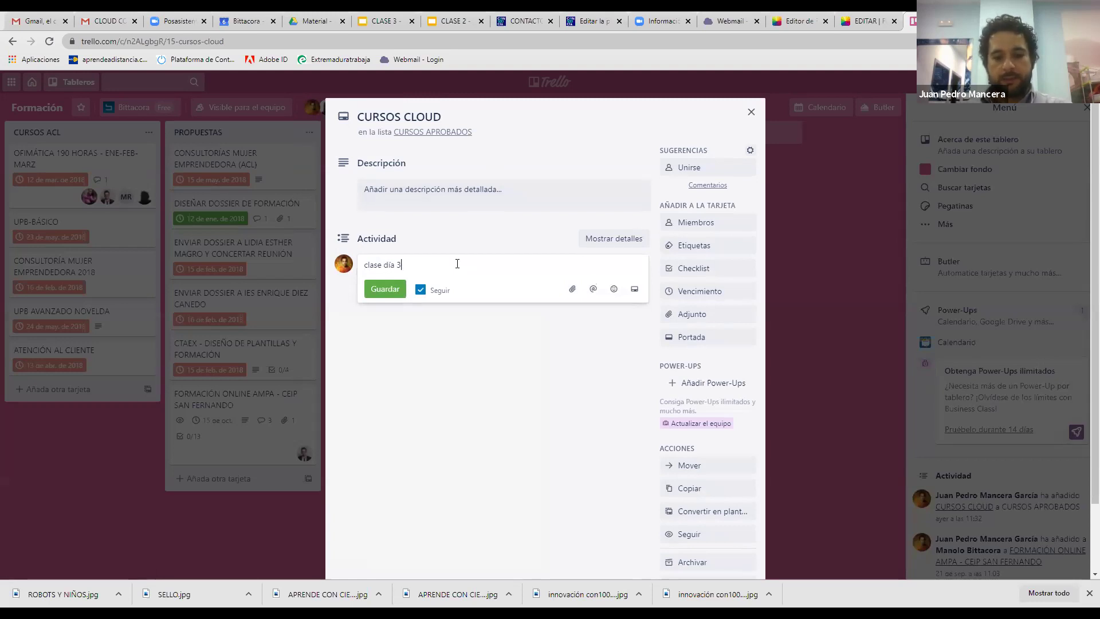
click(395, 290)
Add a 'clase 1 presentaciones' checklist with items enviar presentaciones and enviar vídeos
click(674, 275)
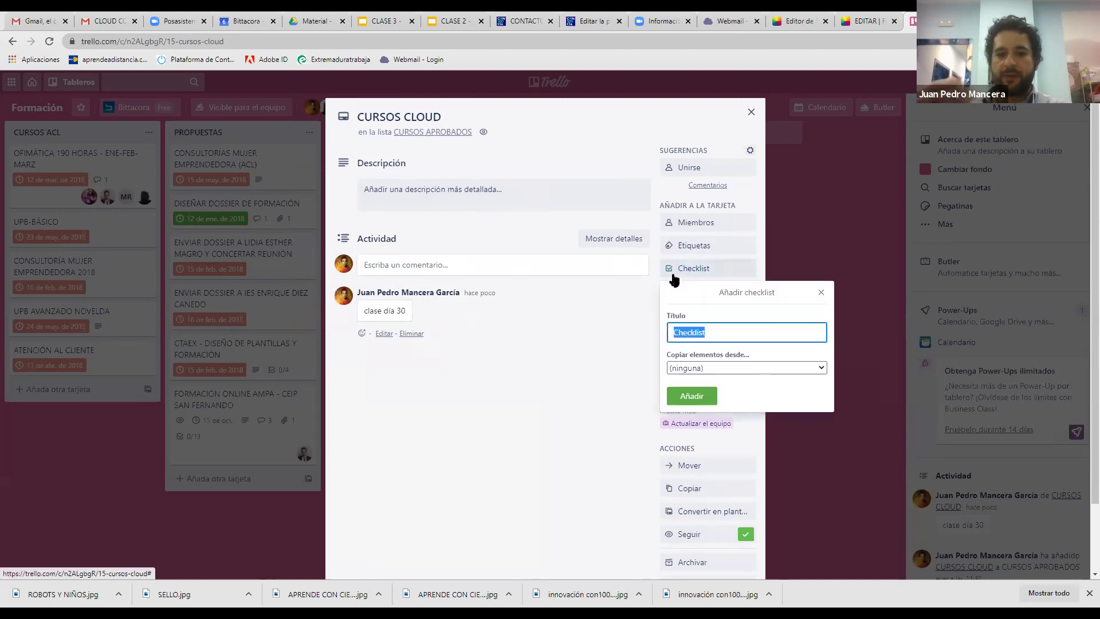
text(clase)
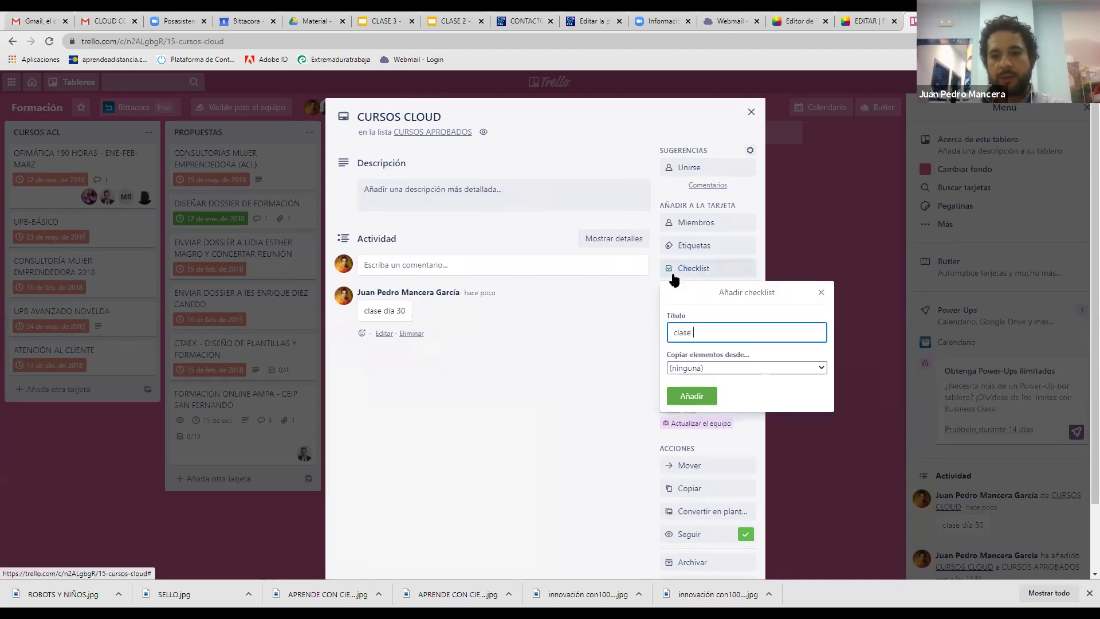
text( 1 pre)
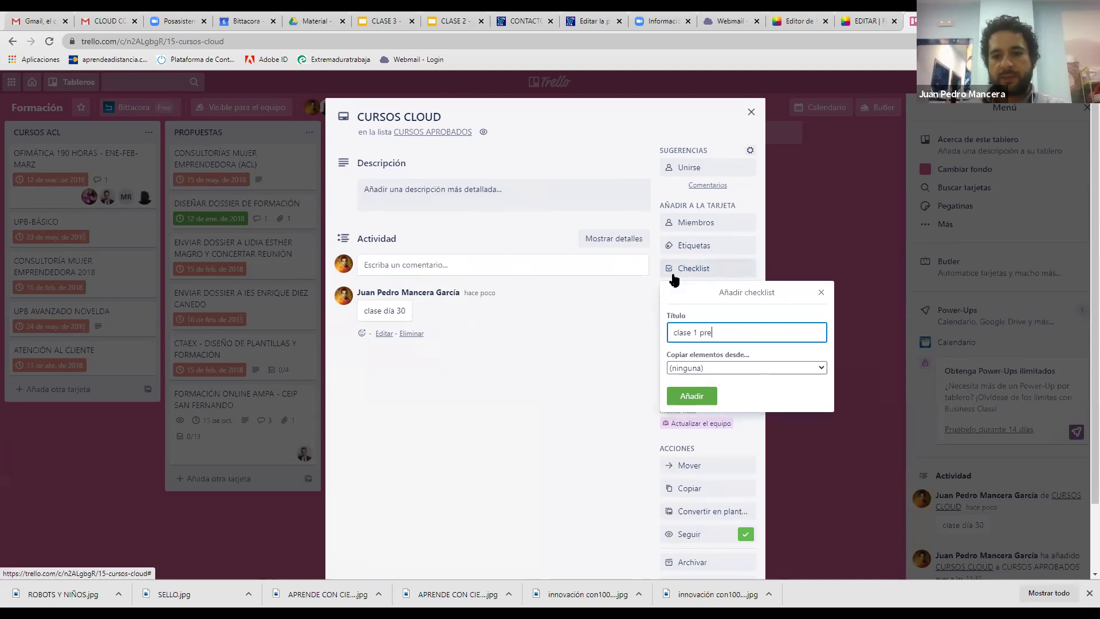
text(sentaciones)
key(Return)
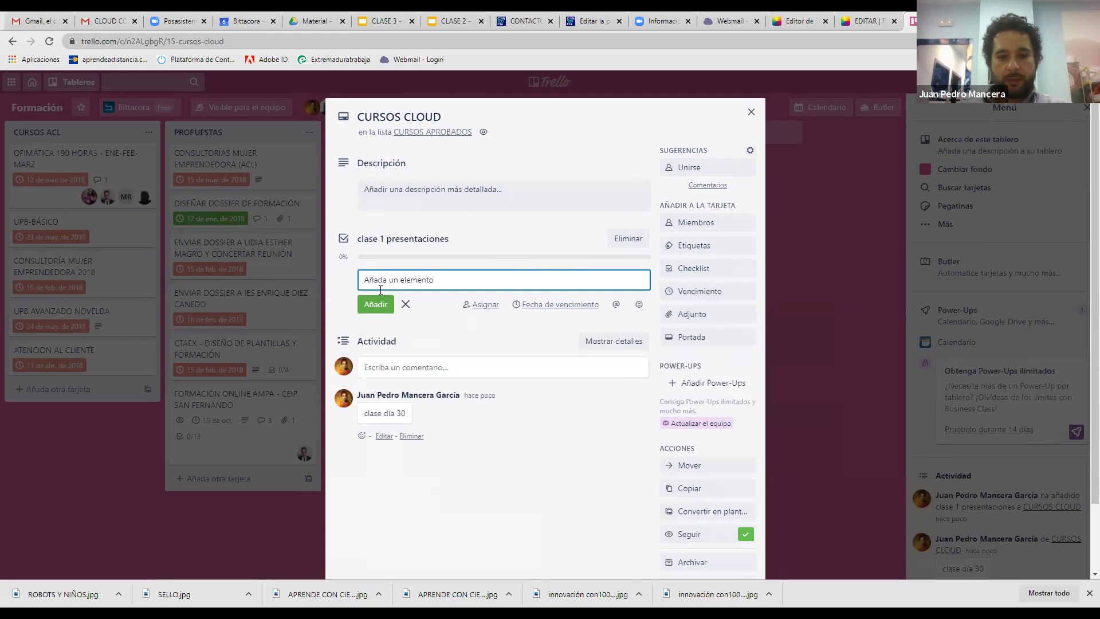
text(enviar)
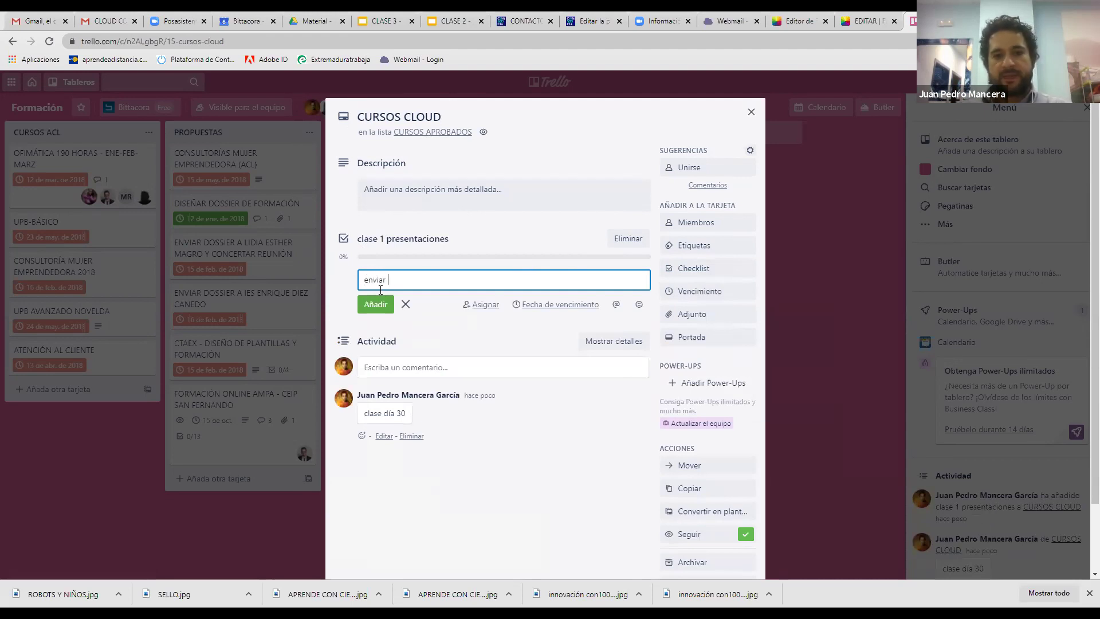
text( presentaciones)
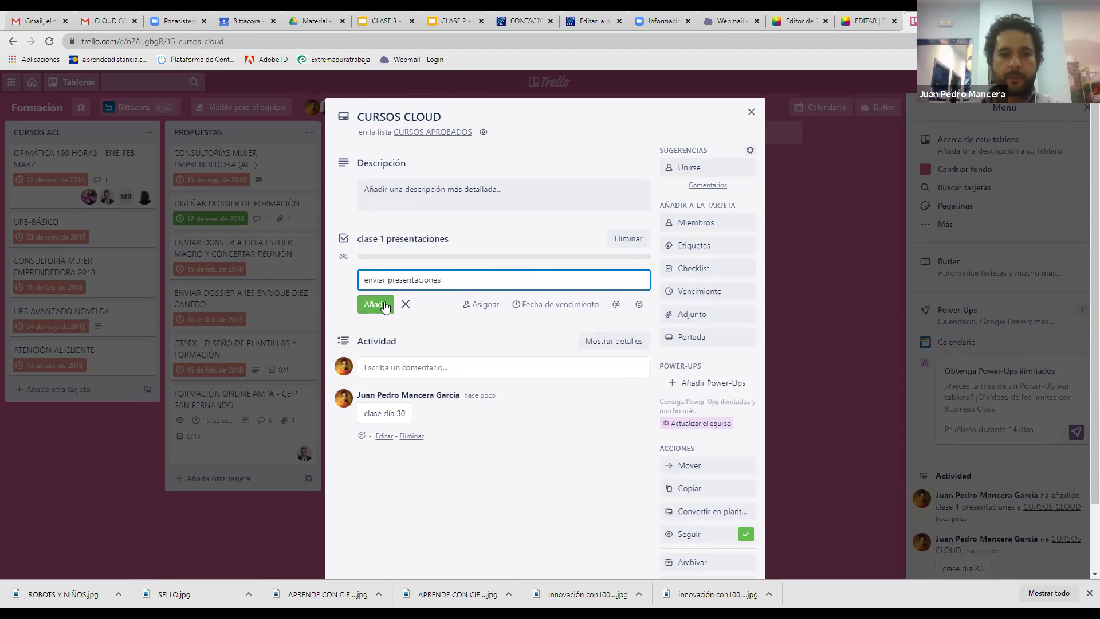
click(383, 303)
text(enviar vídeos)
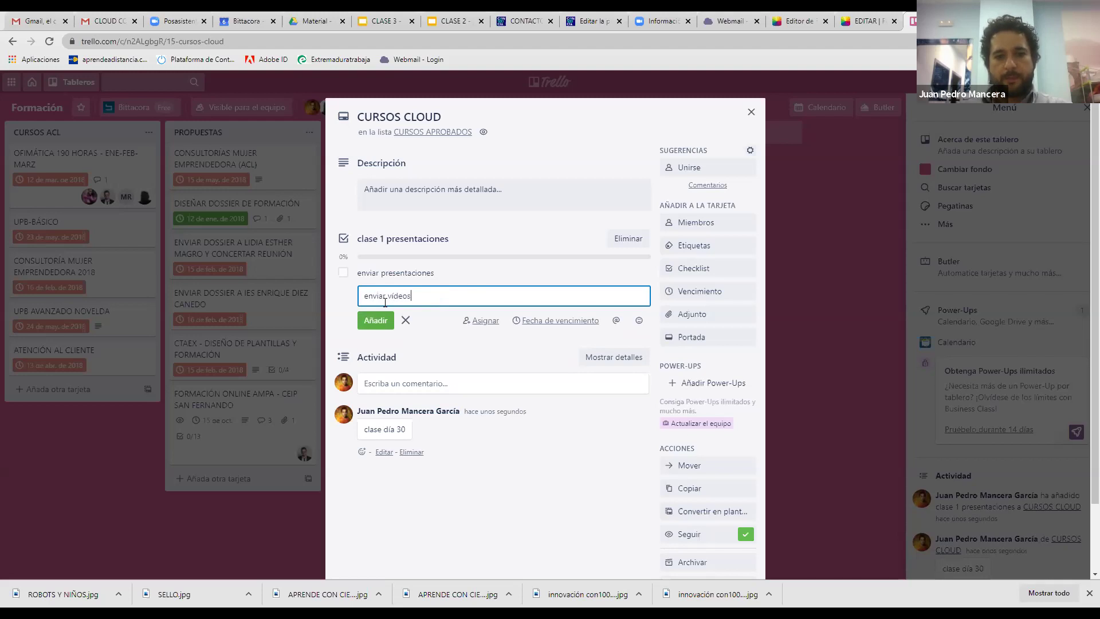
click(375, 320)
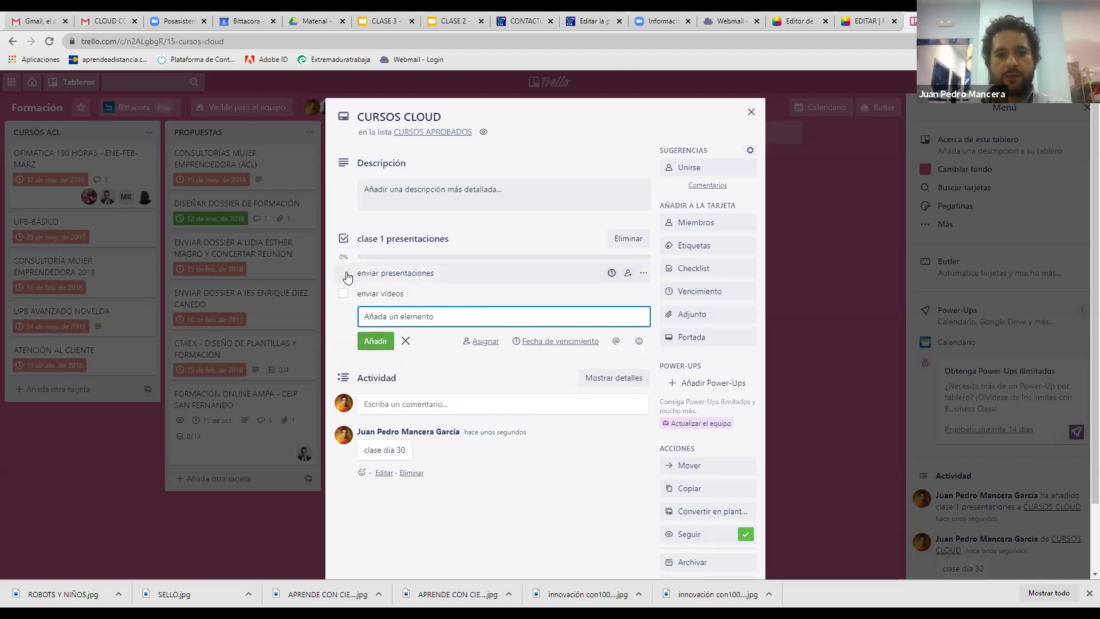
Leave only enviar vídeos ticked, close the card, and switch back to the class slides
click(343, 274)
click(343, 294)
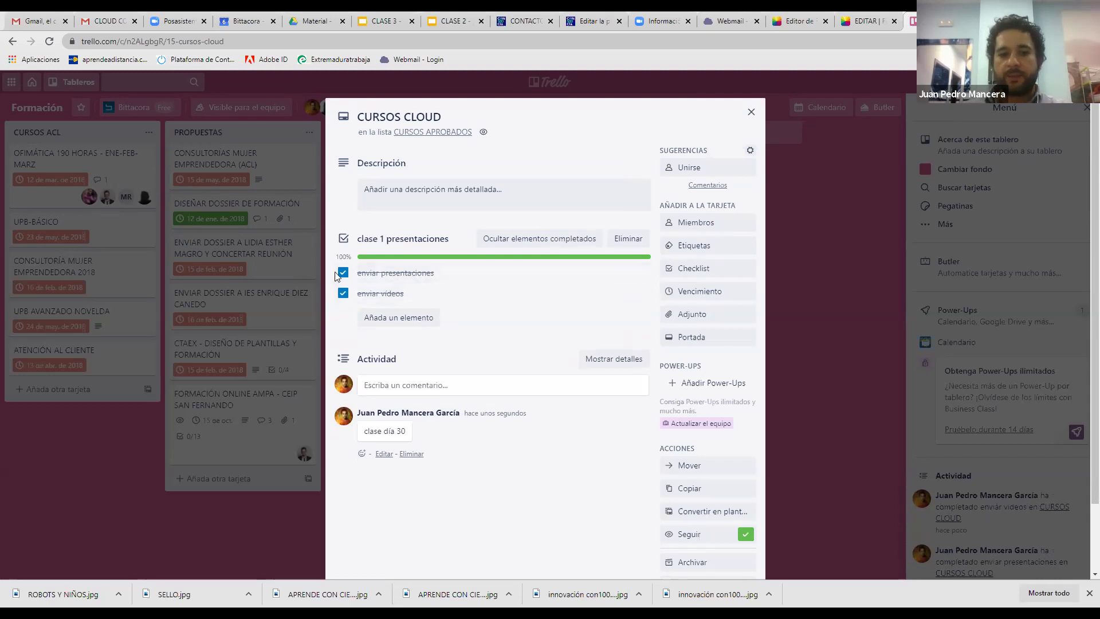
click(343, 277)
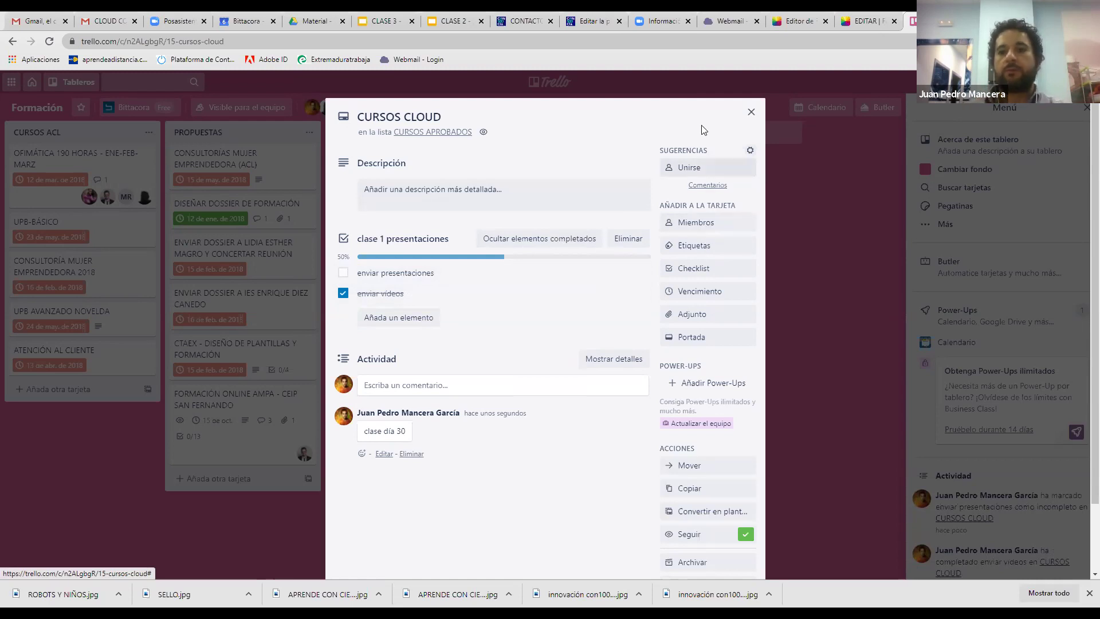
click(305, 135)
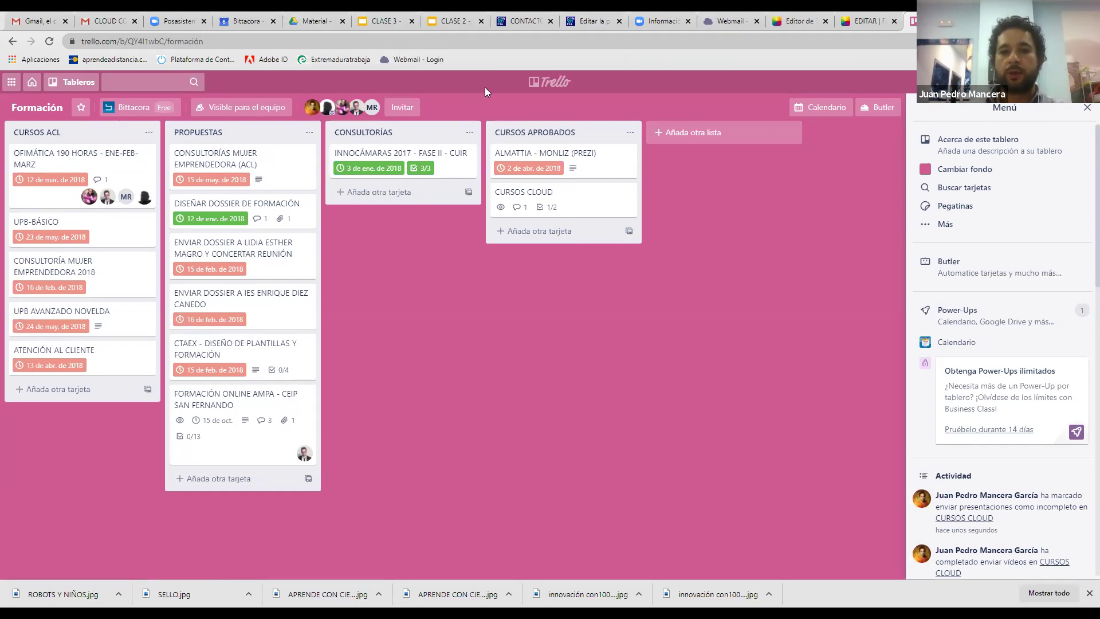
click(437, 19)
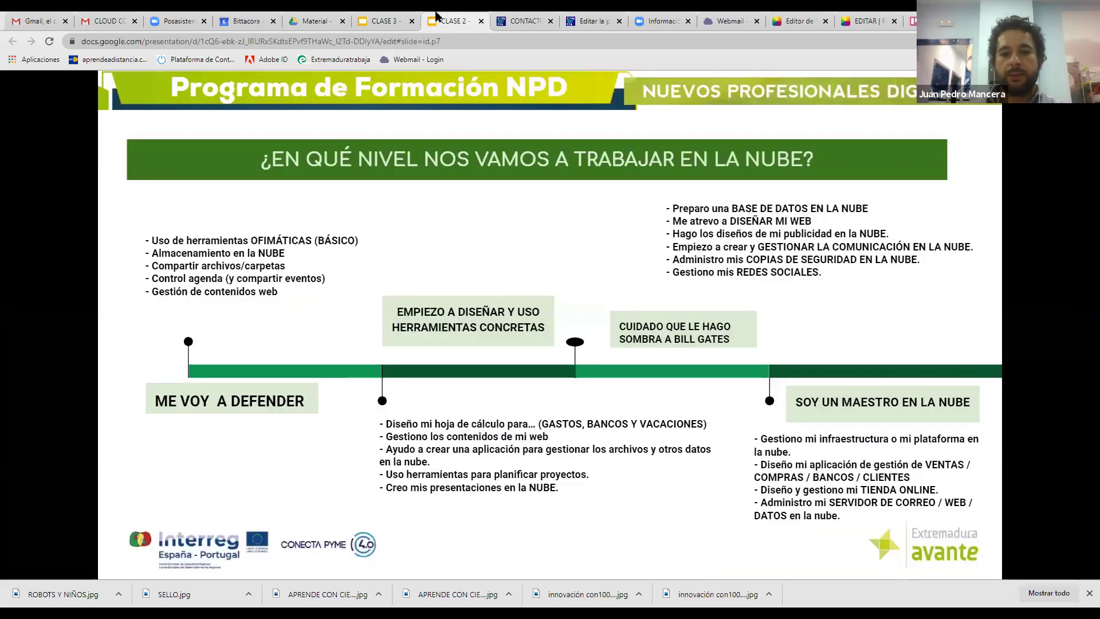
key(ctrl+shift+Tab)
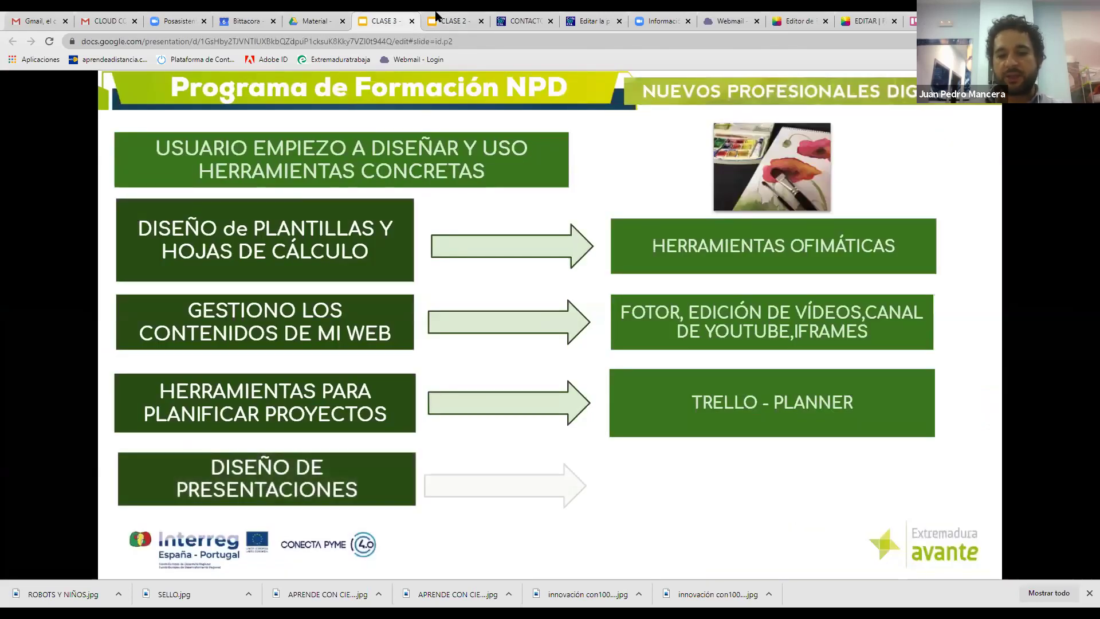